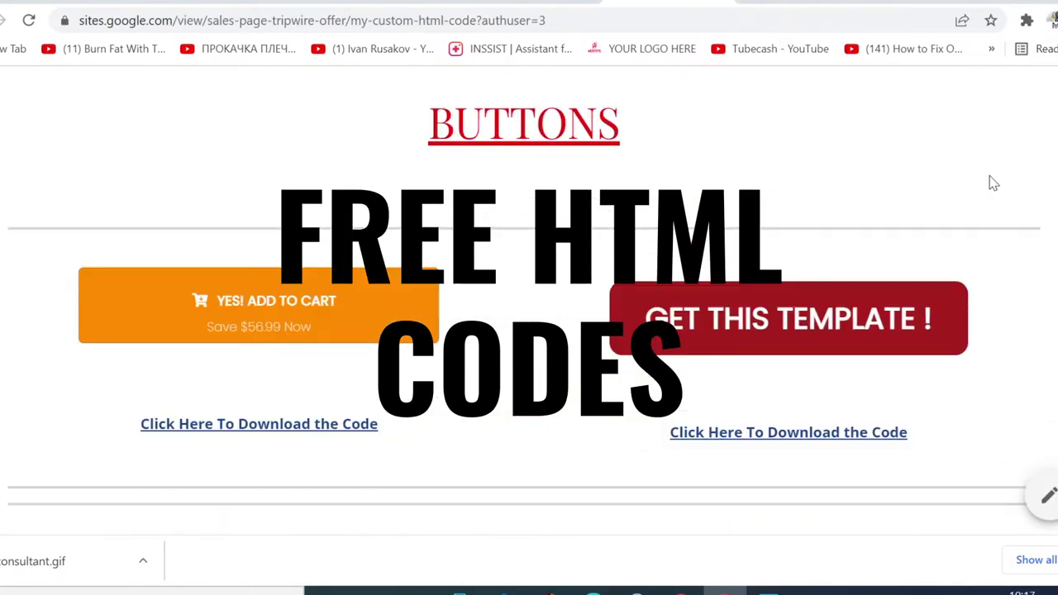
{"action": "scroll", "coordinate": [951, 194], "scroll_direction": "down", "scroll_amount": 5}
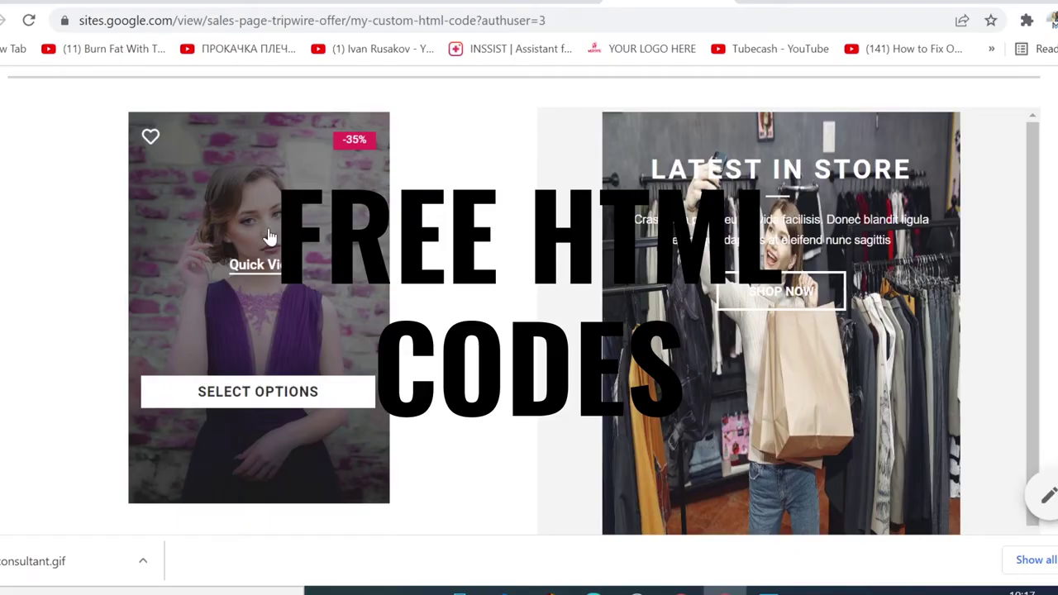
{"action": "scroll", "coordinate": [916, 197], "scroll_direction": "down", "scroll_amount": 5}
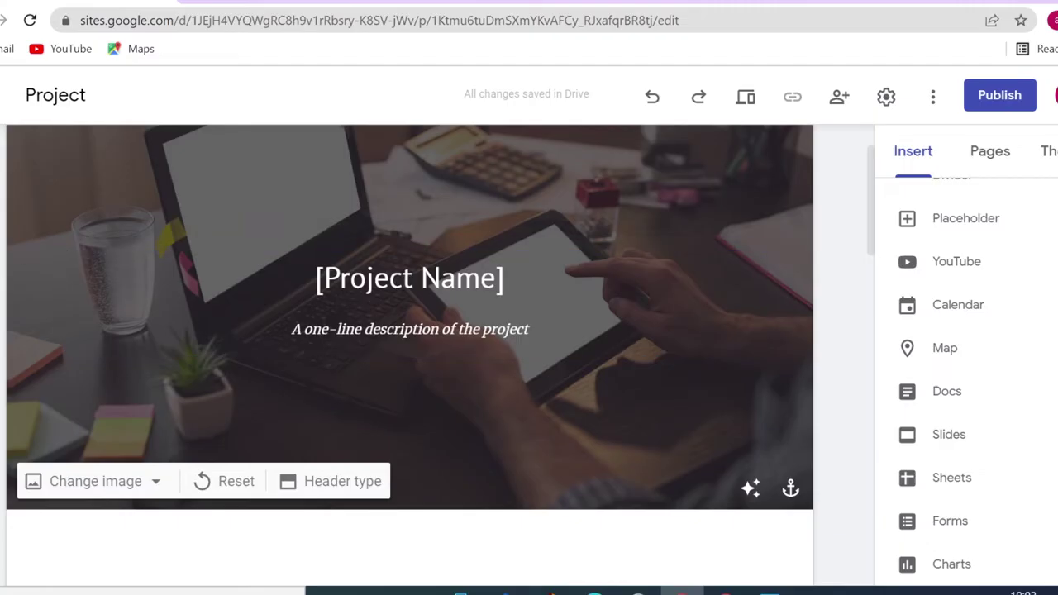
- Delete the project page's header section and upload consultant (92), consultant (93) and consultant (94) into a new image carousel
{"action": "left_click", "coordinate": [8, 263]}
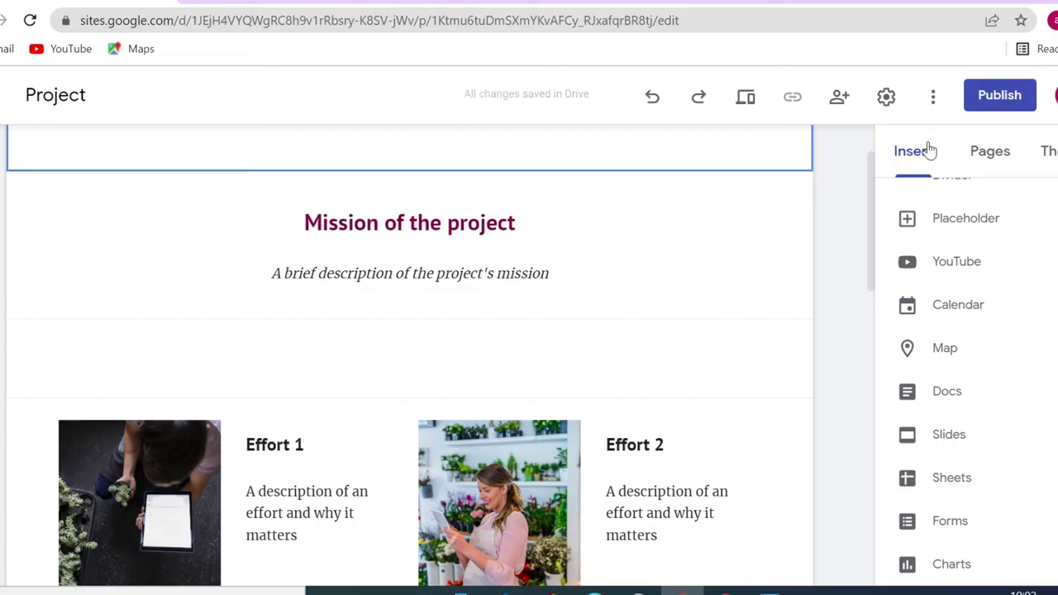
{"action": "scroll", "coordinate": [951, 330], "scroll_direction": "up", "scroll_amount": 2}
{"action": "left_click", "coordinate": [981, 280]}
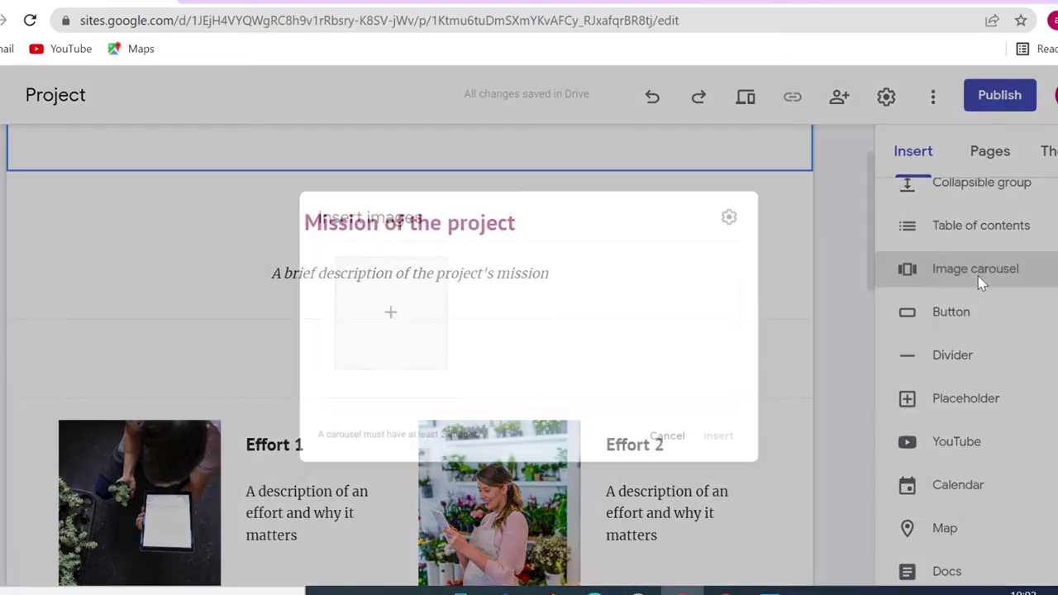
{"action": "left_click", "coordinate": [372, 309]}
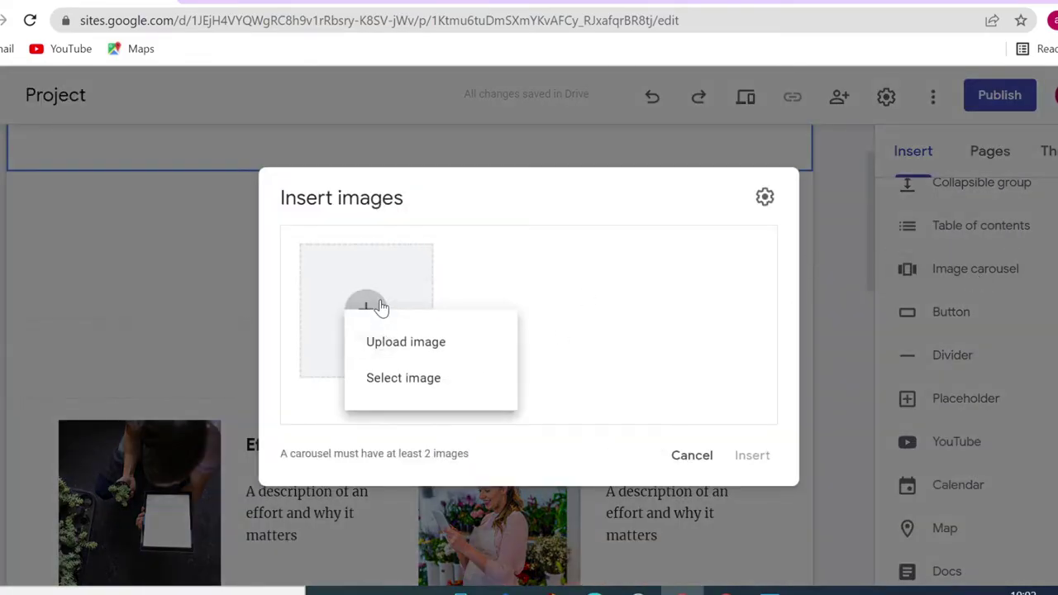
{"action": "left_click", "coordinate": [407, 347]}
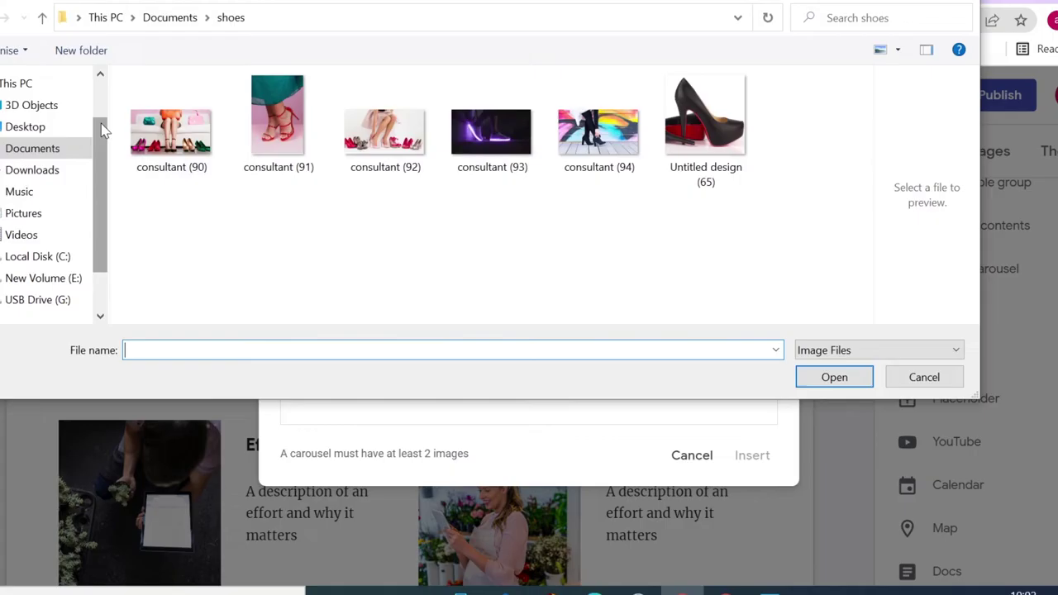
{"action": "left_click_drag", "start_coordinate": [346, 206], "coordinate": [628, 118]}
{"action": "left_click", "coordinate": [842, 376]}
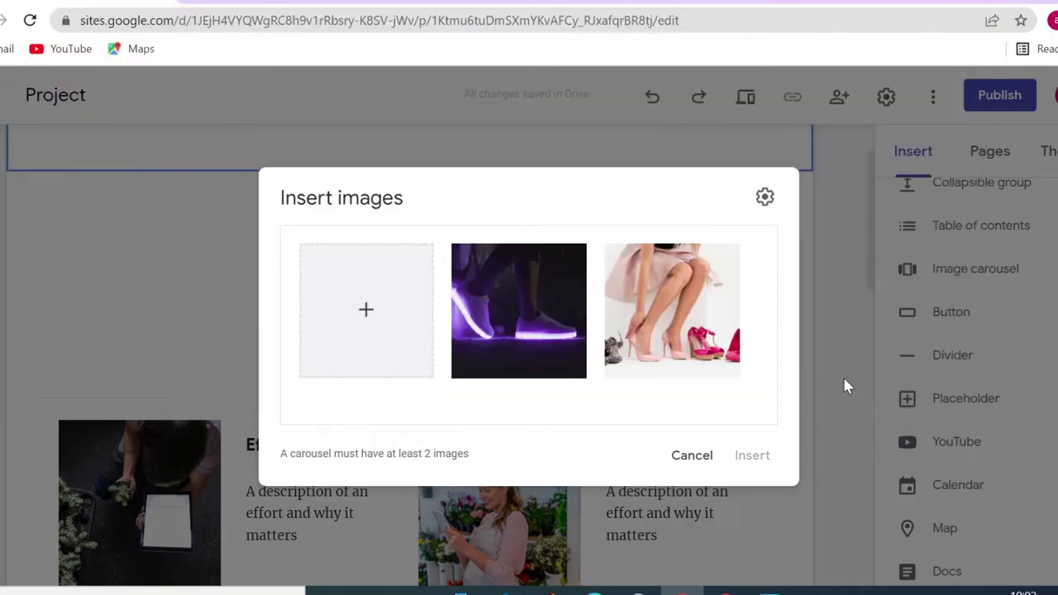
- Turn on auto start for the carousel with a Fast transition speed and insert it on the page
{"action": "left_click", "coordinate": [765, 199]}
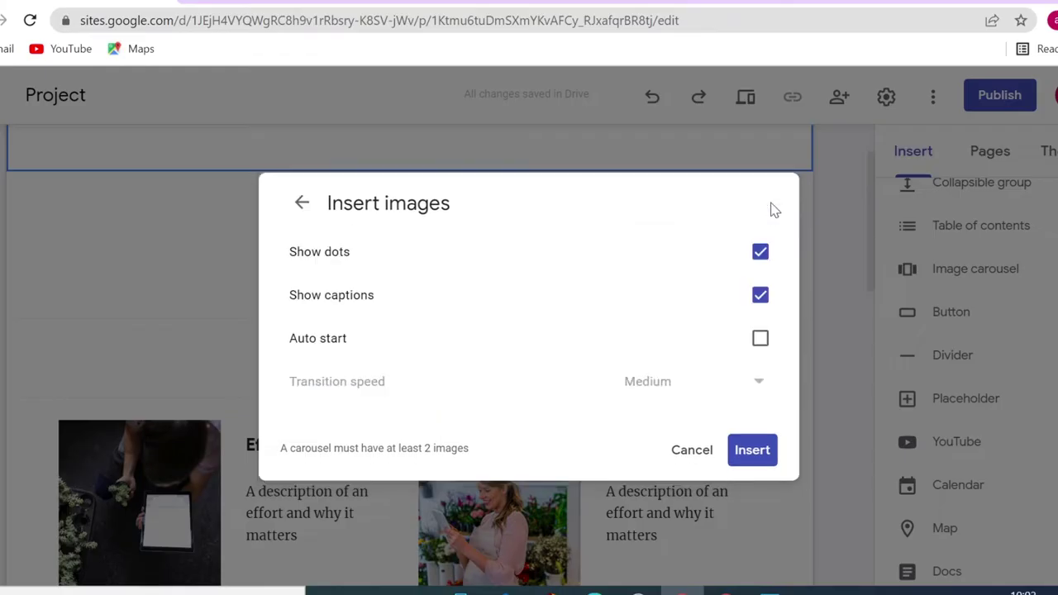
{"action": "left_click", "coordinate": [761, 339]}
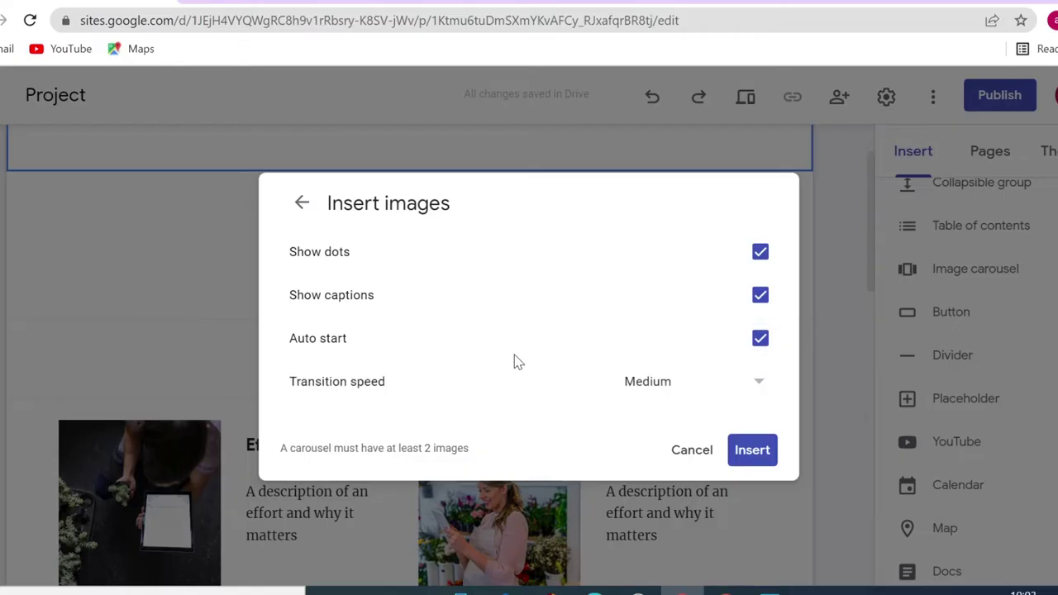
{"action": "left_click", "coordinate": [760, 387]}
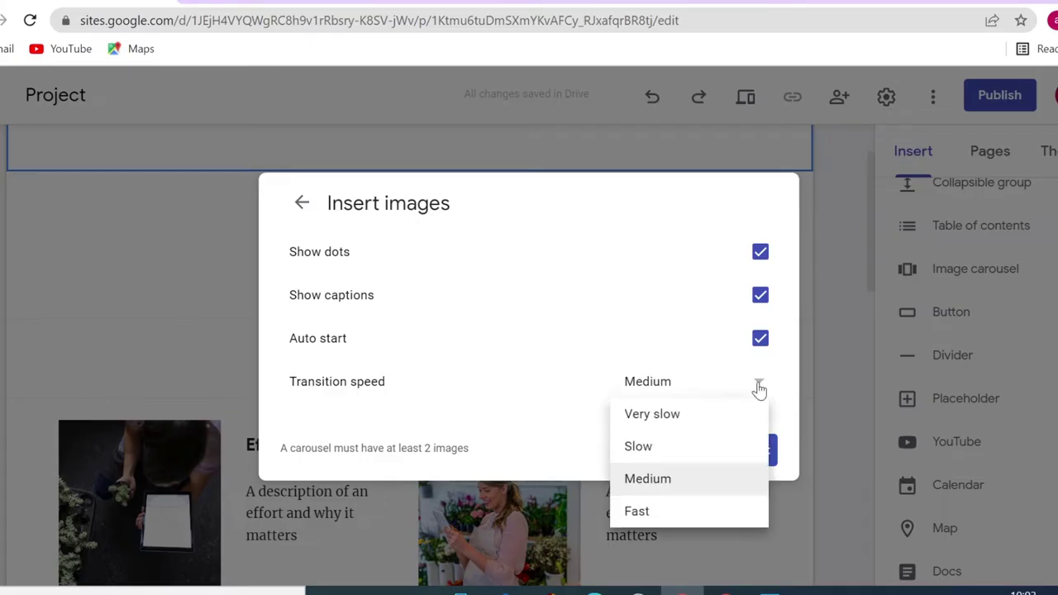
{"action": "left_click", "coordinate": [681, 511]}
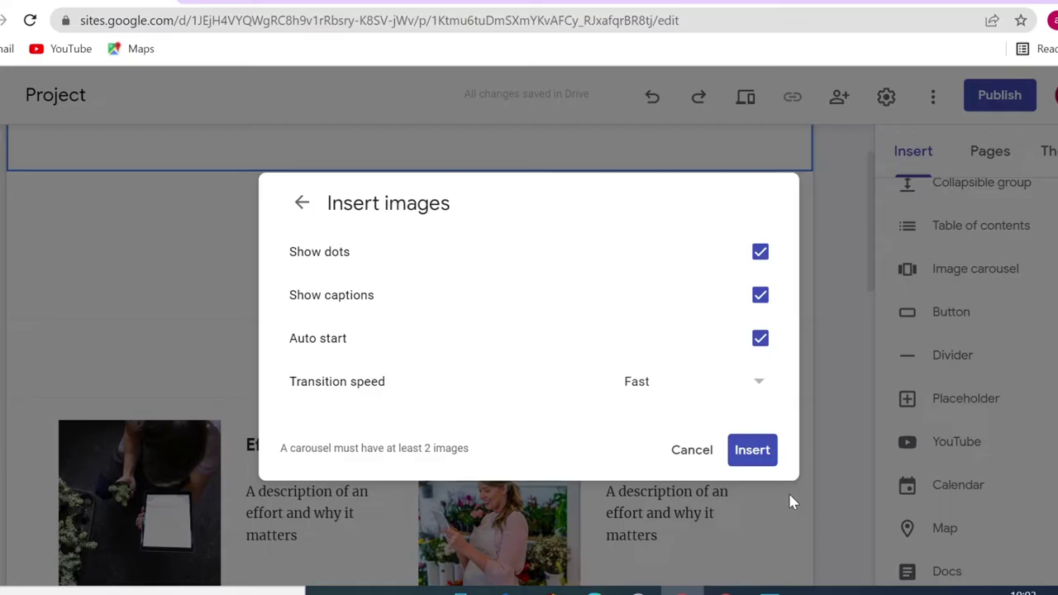
{"action": "left_click", "coordinate": [754, 452]}
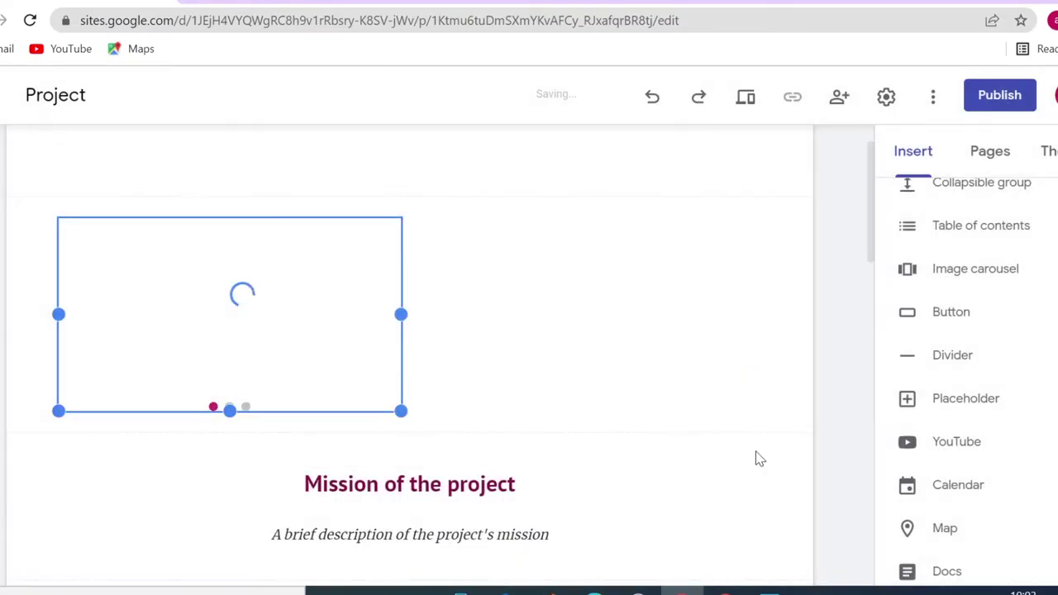
- Widen the image carousel to the full content width of the page and publish the site
{"action": "scroll", "coordinate": [323, 427], "scroll_direction": "up", "scroll_amount": 1}
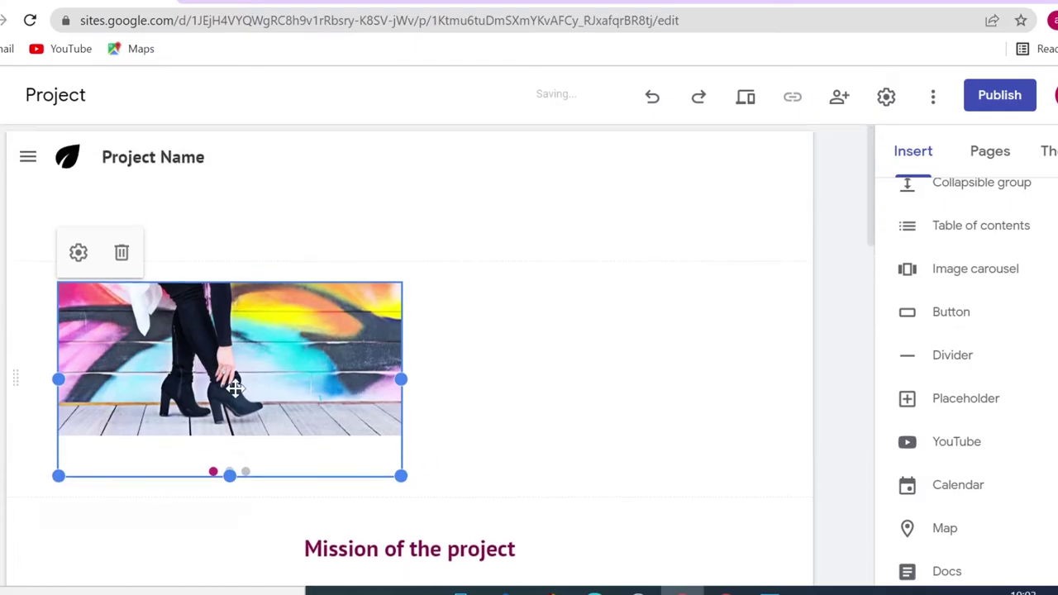
{"action": "left_click_drag", "start_coordinate": [401, 381], "coordinate": [760, 380]}
{"action": "scroll", "coordinate": [463, 314], "scroll_direction": "down", "scroll_amount": 3}
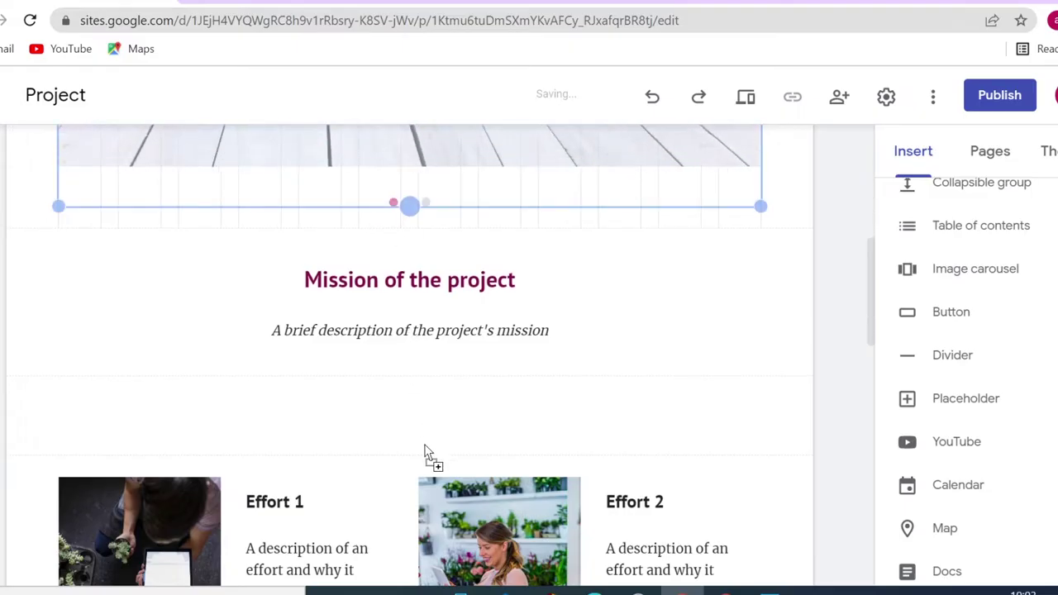
{"action": "scroll", "coordinate": [731, 416], "scroll_direction": "up", "scroll_amount": 4}
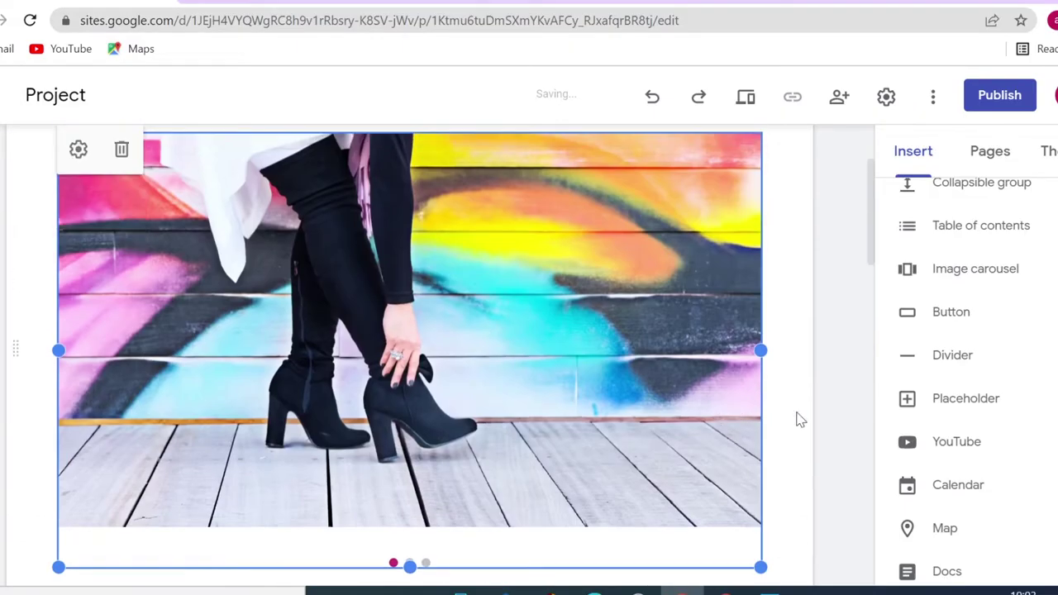
{"action": "mouse_move", "coordinate": [762, 350]}
{"action": "left_mouse_down"}
{"action": "mouse_move", "coordinate": [850, 350]}
{"action": "mouse_move", "coordinate": [762, 351]}
{"action": "left_mouse_up"}
{"action": "left_click", "coordinate": [829, 370]}
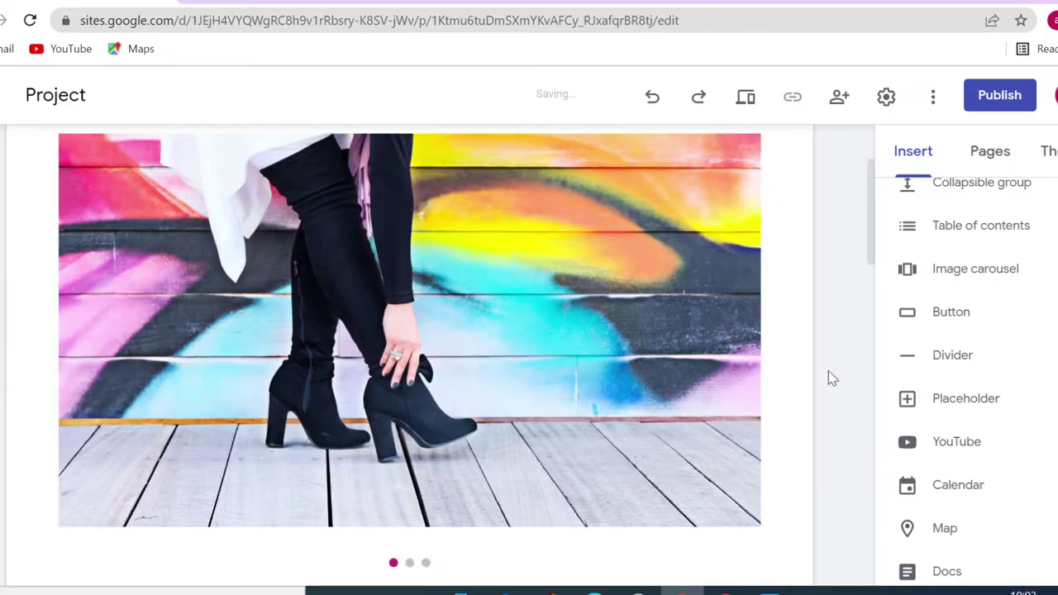
{"action": "left_click", "coordinate": [1014, 112]}
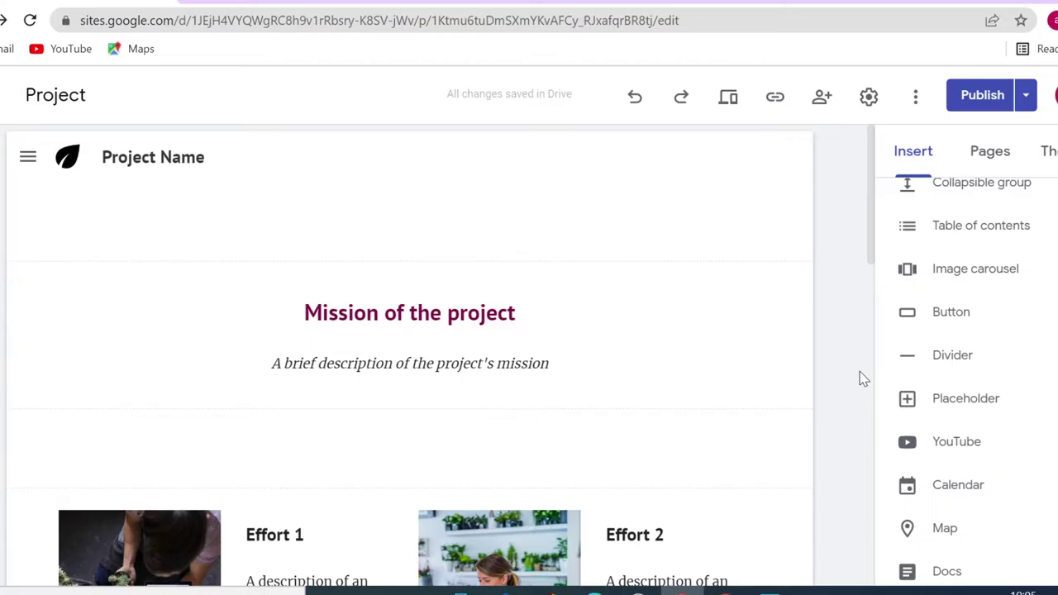
- Upload the image consultant (92) next to the Questions? text and move it into its own section above
{"action": "scroll", "coordinate": [853, 409], "scroll_direction": "down", "scroll_amount": 7}
{"action": "scroll", "coordinate": [853, 409], "scroll_direction": "up", "scroll_amount": 2}
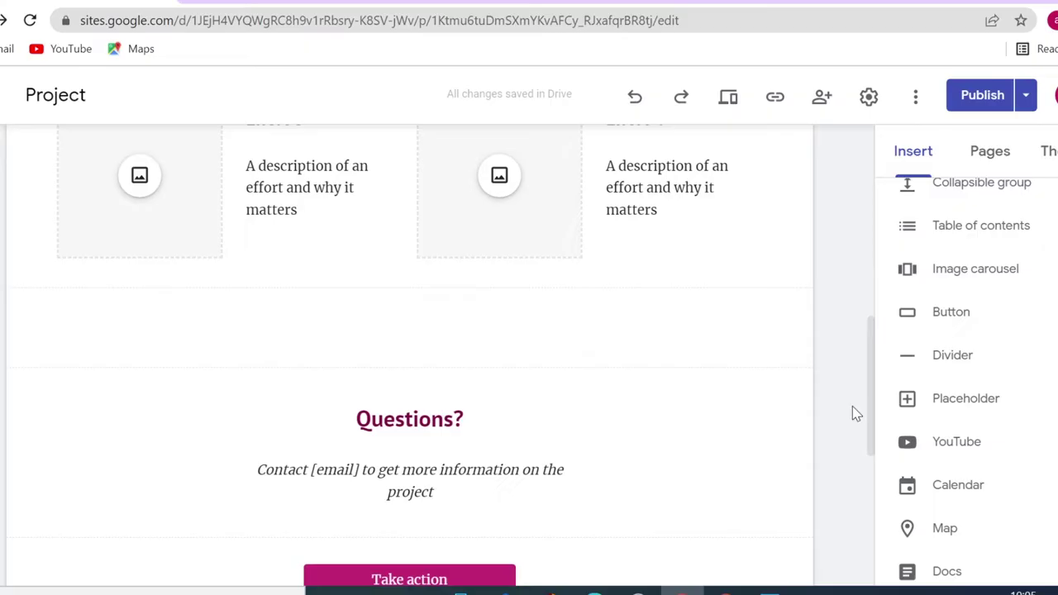
{"action": "double_click", "coordinate": [139, 384]}
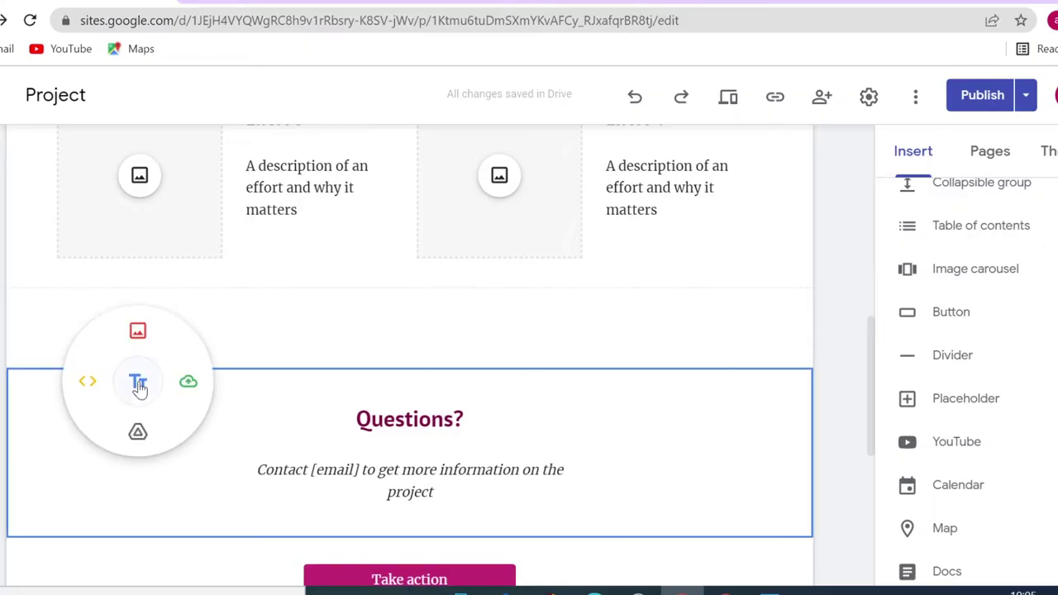
{"action": "left_click", "coordinate": [193, 382]}
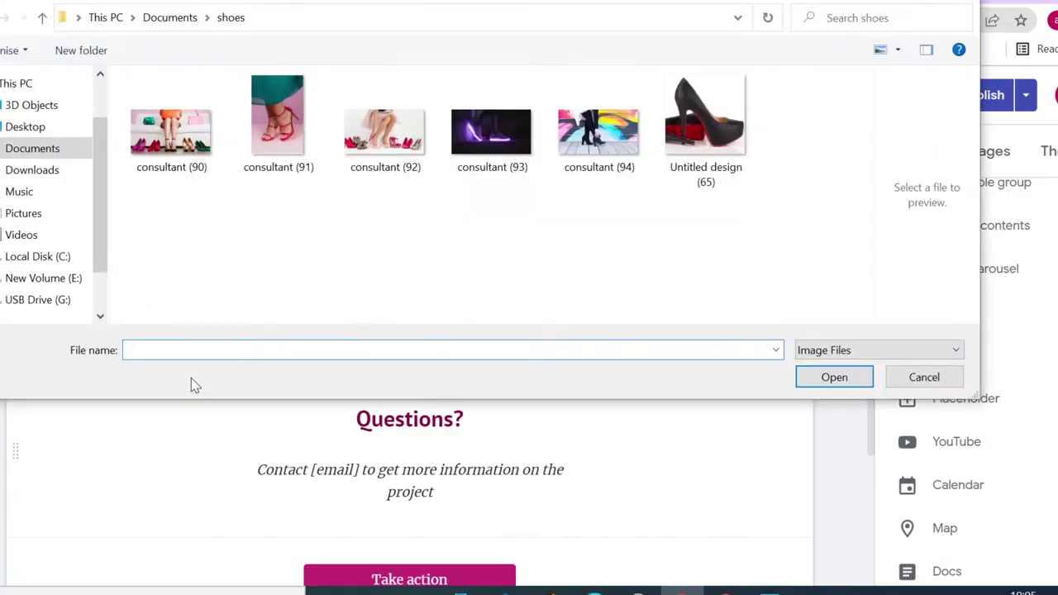
{"action": "left_click", "coordinate": [385, 124]}
{"action": "left_click", "coordinate": [820, 376]}
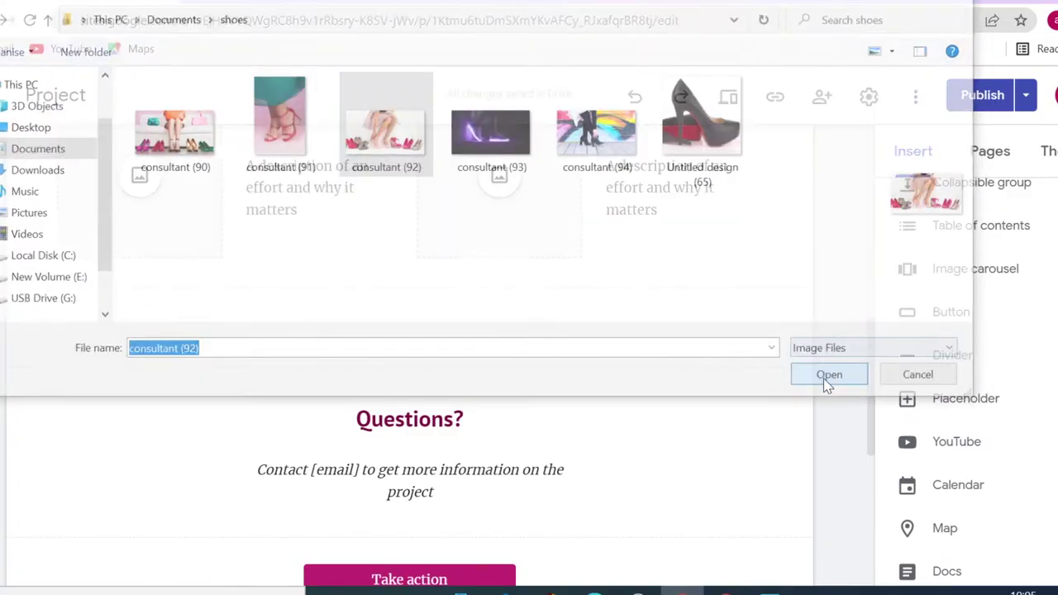
{"action": "scroll", "coordinate": [447, 401], "scroll_direction": "down", "scroll_amount": 2}
{"action": "left_click_drag", "start_coordinate": [173, 273], "coordinate": [371, 193]}
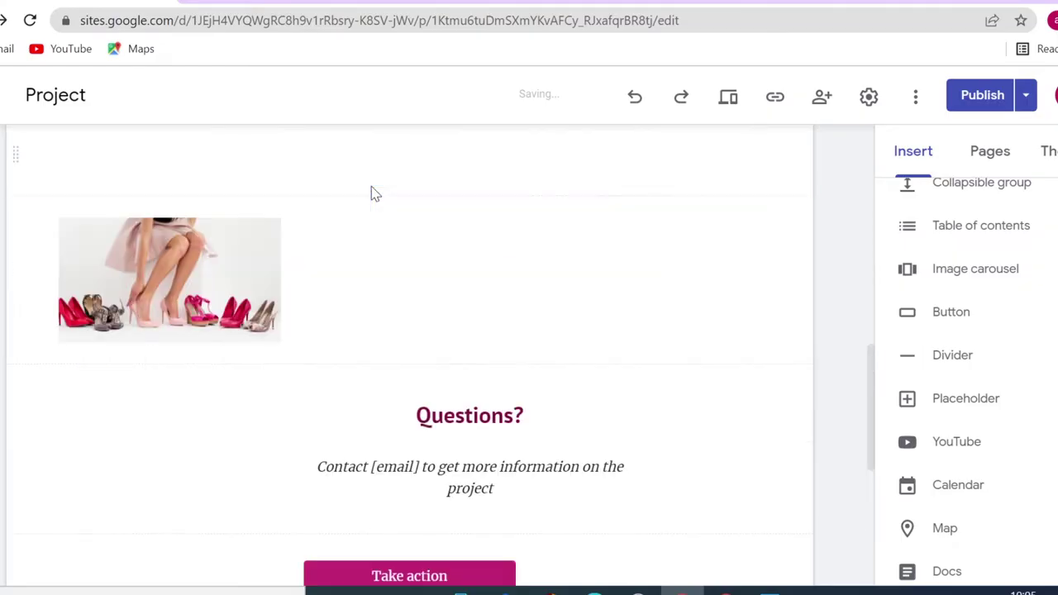
- Stretch the uploaded shoe image across the full content width and delete it
{"action": "left_click", "coordinate": [261, 279]}
{"action": "left_click_drag", "start_coordinate": [281, 283], "coordinate": [857, 296]}
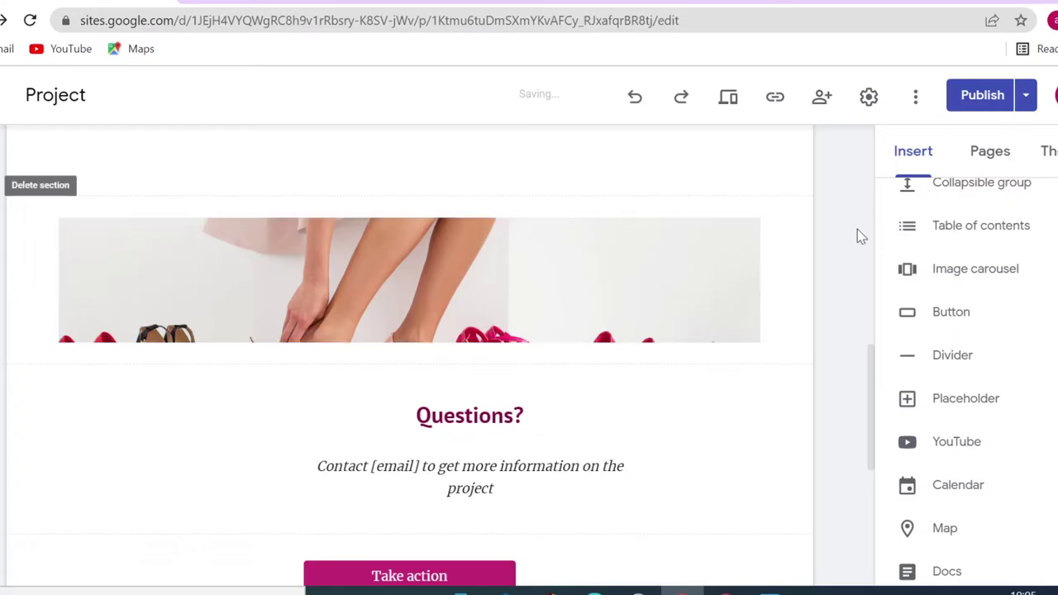
{"action": "left_click", "coordinate": [482, 273]}
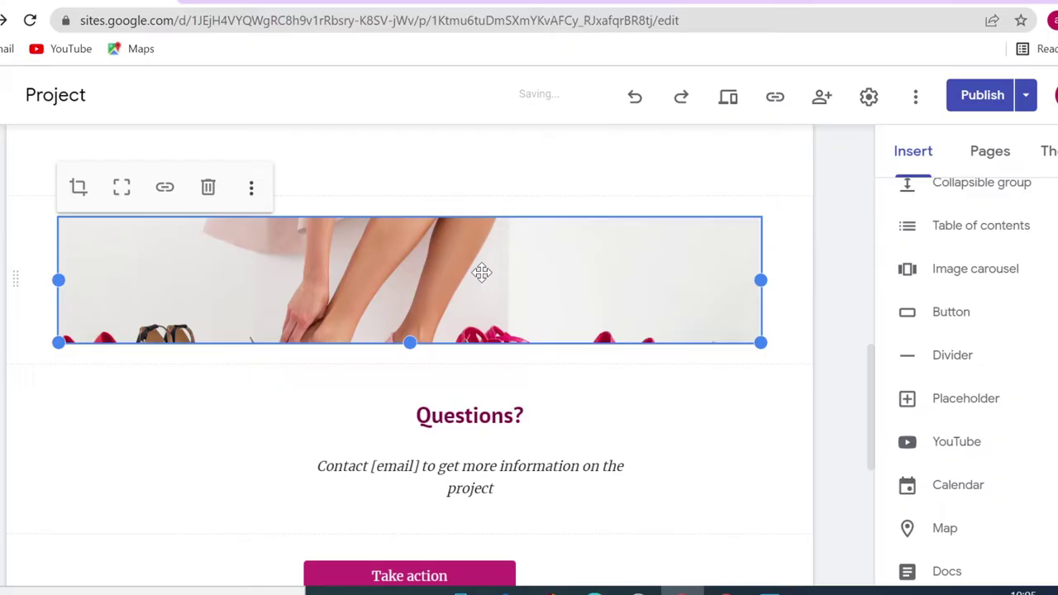
{"action": "key", "text": "Delete"}
- Add a text box in the empty section below the Take action button and heighten it with blank lines
{"action": "scroll", "coordinate": [752, 433], "scroll_direction": "up", "scroll_amount": 1}
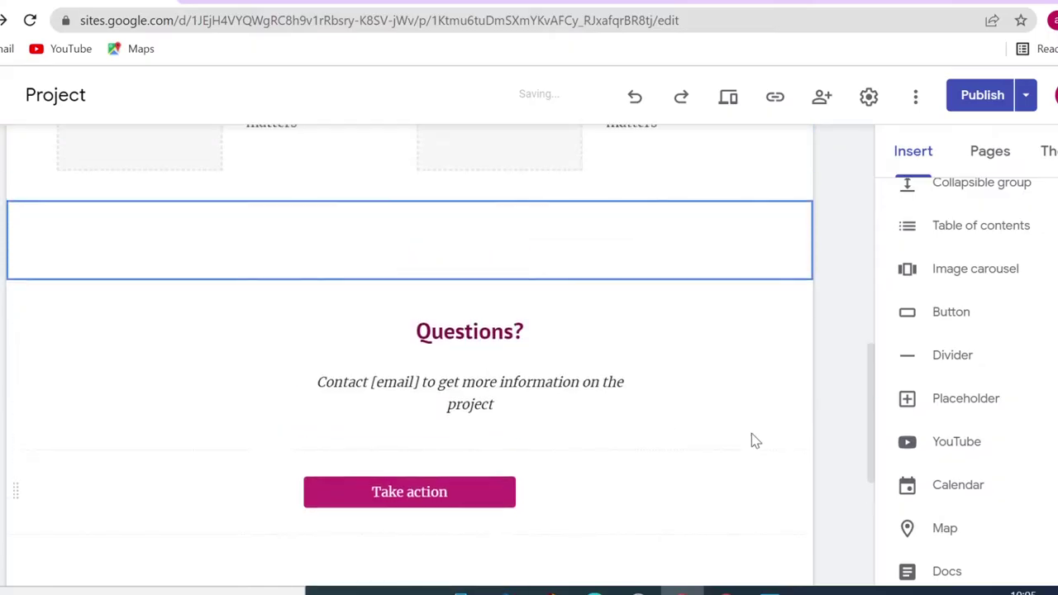
{"action": "scroll", "coordinate": [752, 426], "scroll_direction": "down", "scroll_amount": 4}
{"action": "scroll", "coordinate": [508, 386], "scroll_direction": "up", "scroll_amount": 3}
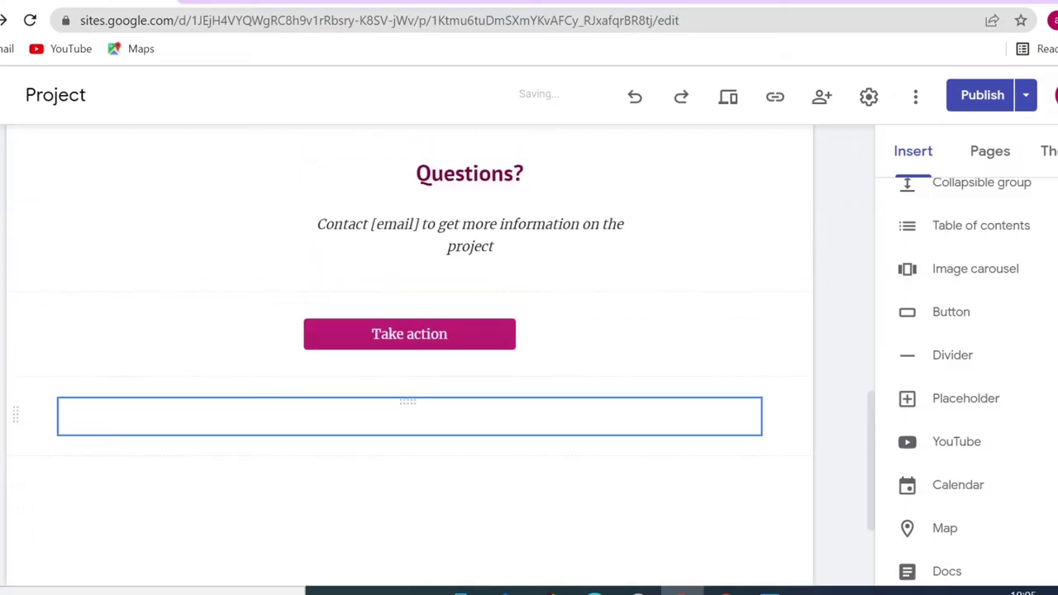
{"action": "double_click", "coordinate": [104, 449]}
{"action": "left_click", "coordinate": [104, 447]}
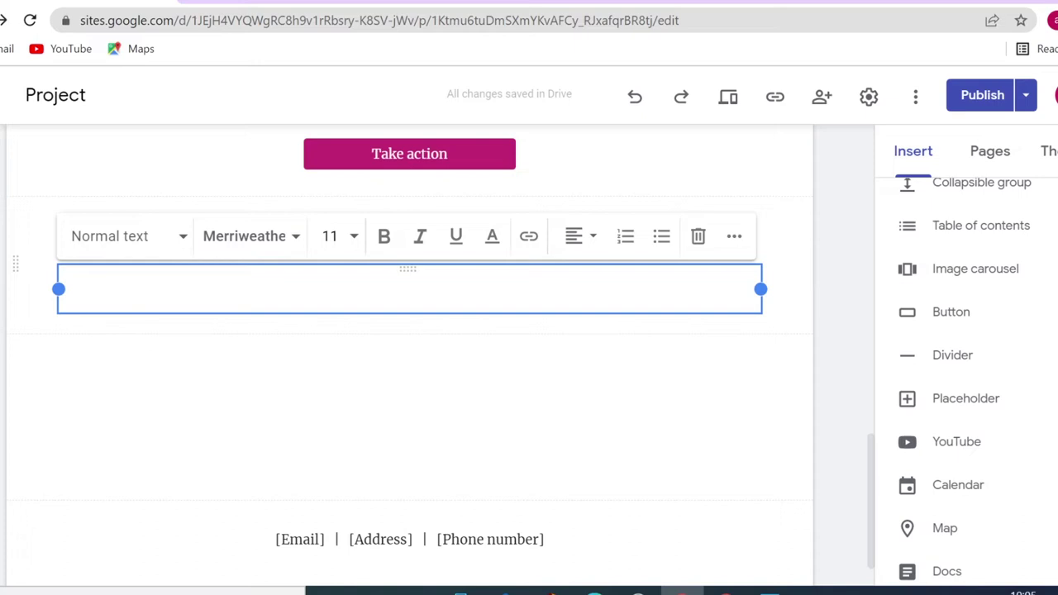
{"action": "key", "text": "Return"}
{"action": "key", "text": "Return"}
{"action": "key", "text": "Return"}
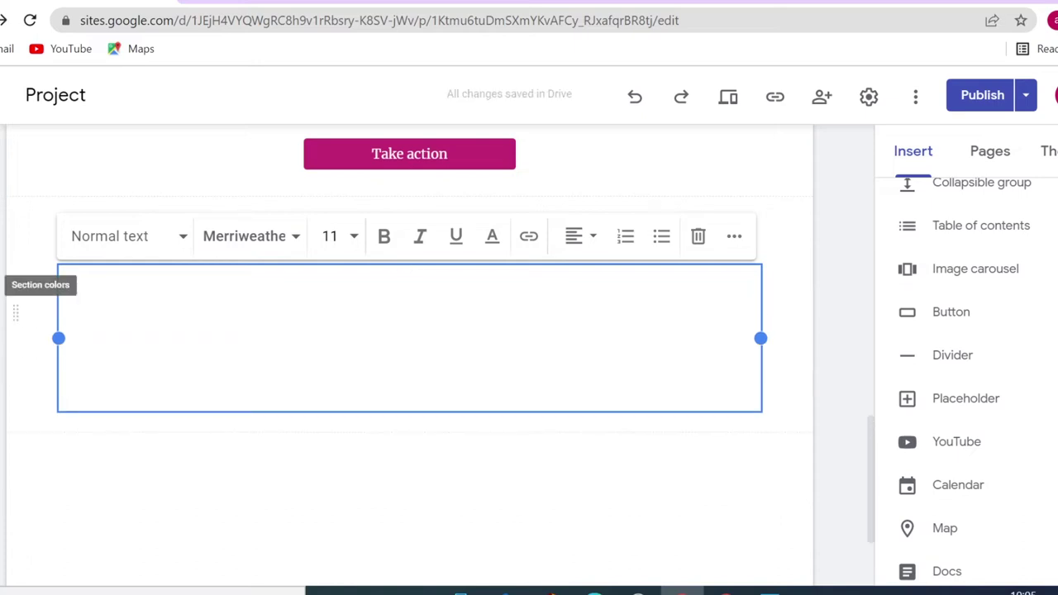
- Set the background of the section below the Take action button to the uploaded image consultant (92)
{"action": "left_click", "coordinate": [14, 307]}
{"action": "mouse_move", "coordinate": [122, 426]}
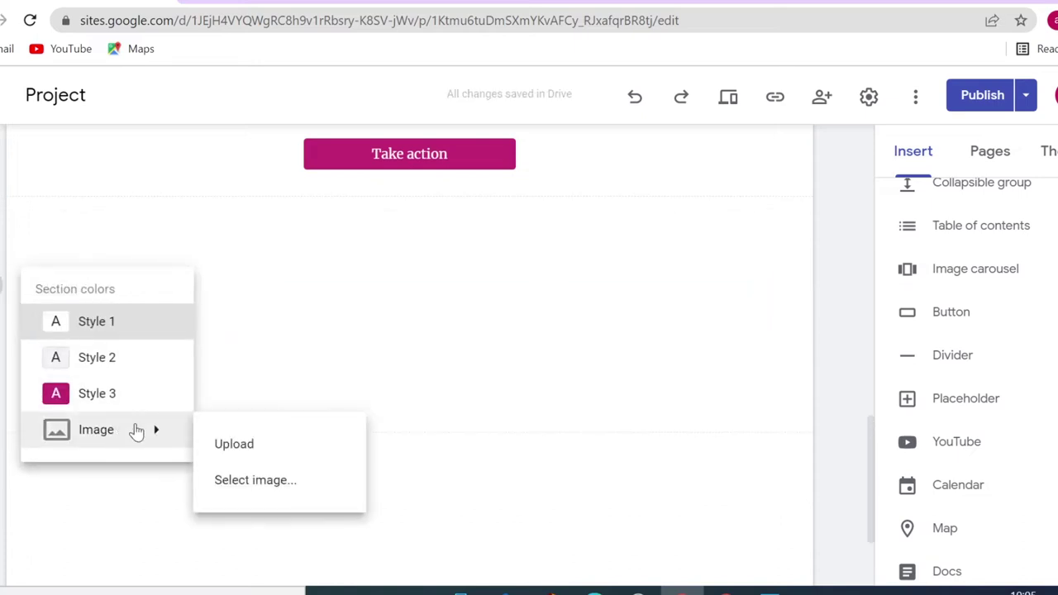
{"action": "left_click", "coordinate": [255, 456]}
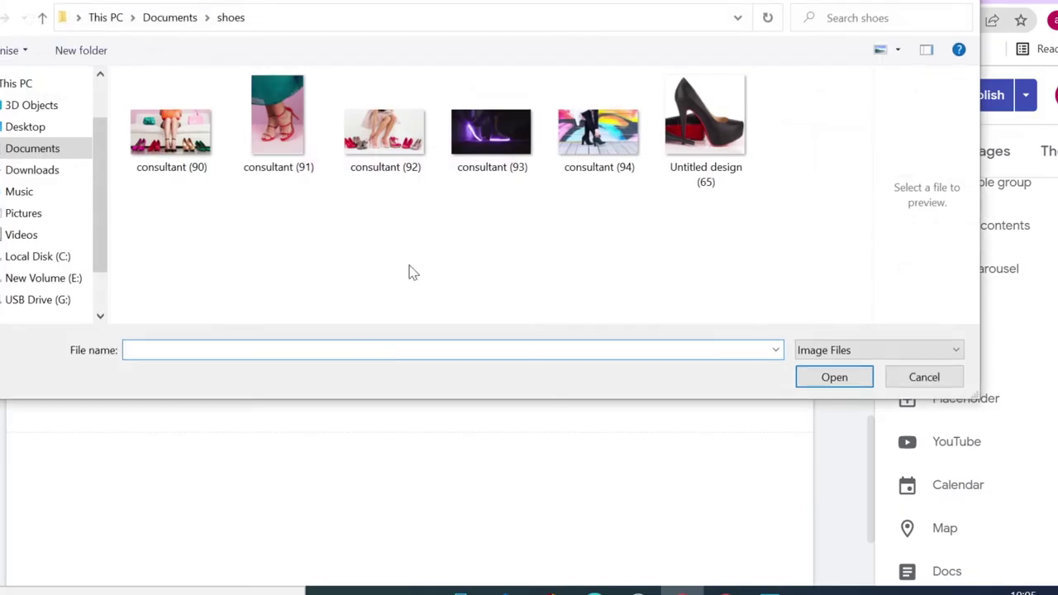
{"action": "left_click", "coordinate": [382, 141]}
{"action": "left_click", "coordinate": [833, 378]}
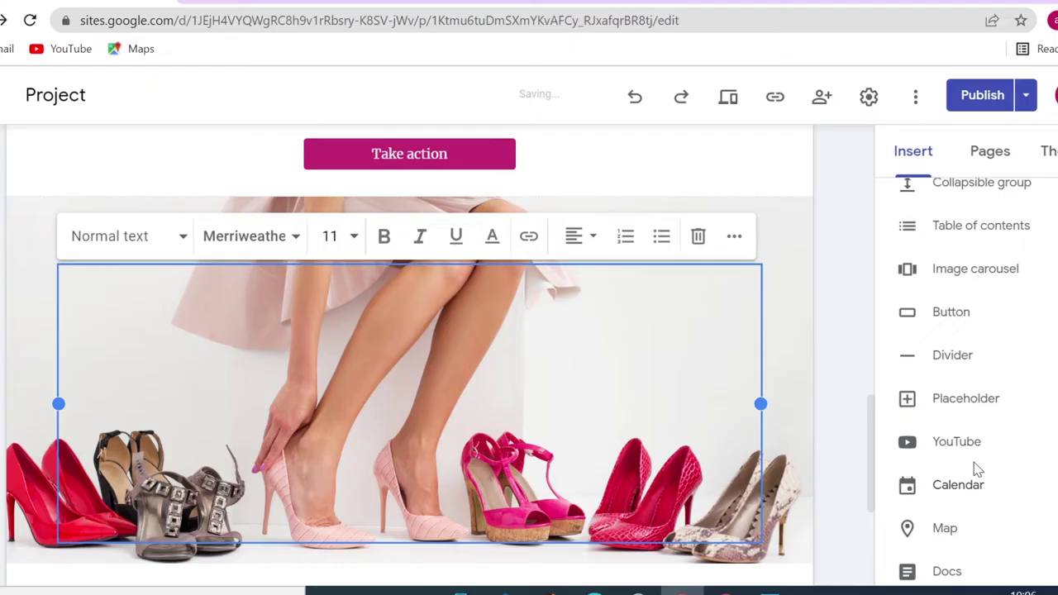
{"action": "left_click", "coordinate": [840, 436]}
{"action": "scroll", "coordinate": [837, 435], "scroll_direction": "down", "scroll_amount": 2}
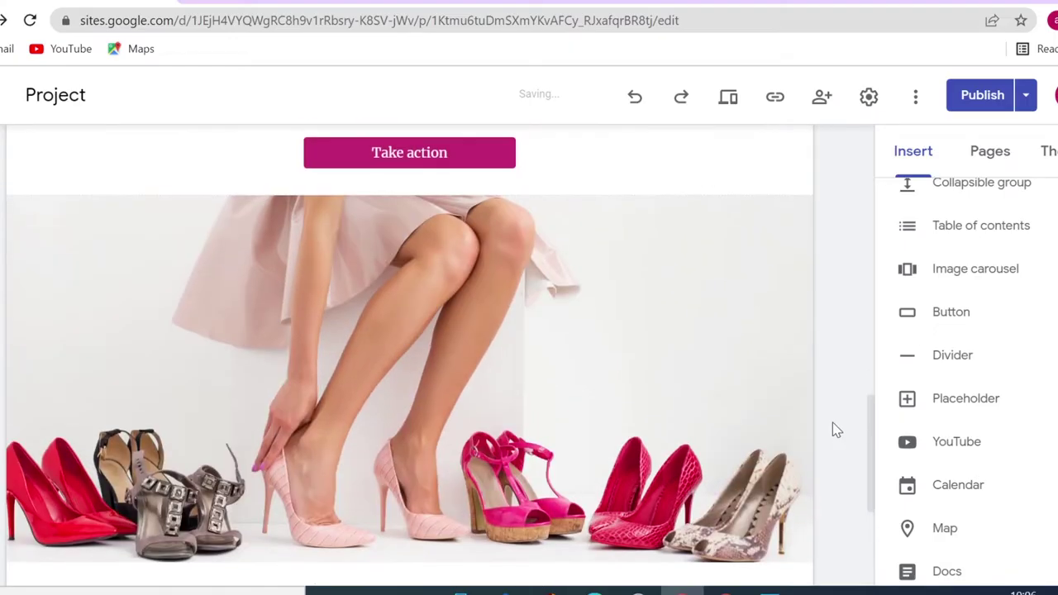
{"action": "scroll", "coordinate": [835, 430], "scroll_direction": "up", "scroll_amount": 2}
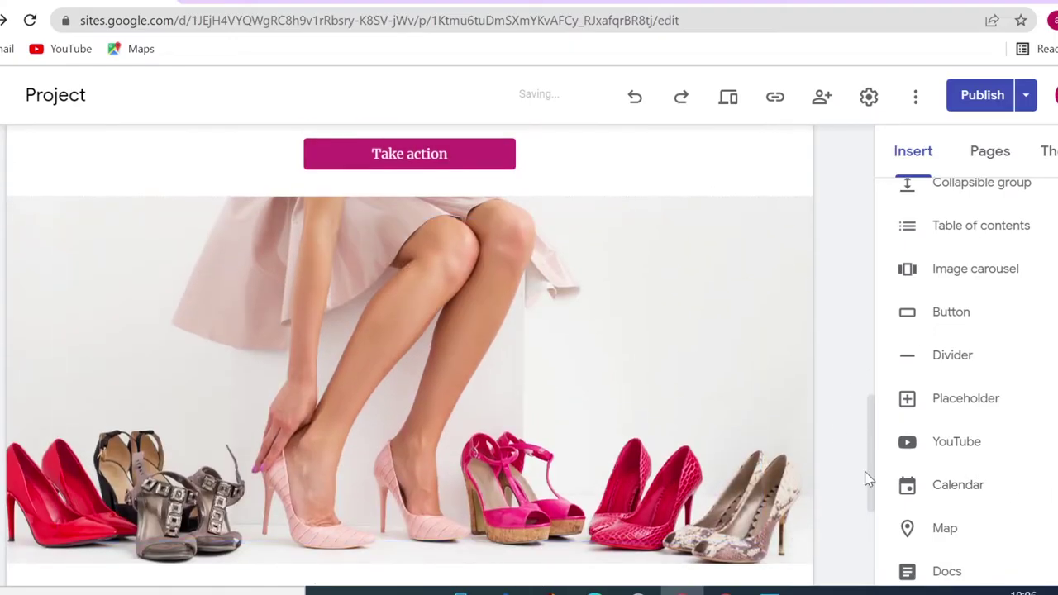
{"action": "scroll", "coordinate": [870, 483], "scroll_direction": "down", "scroll_amount": 2}
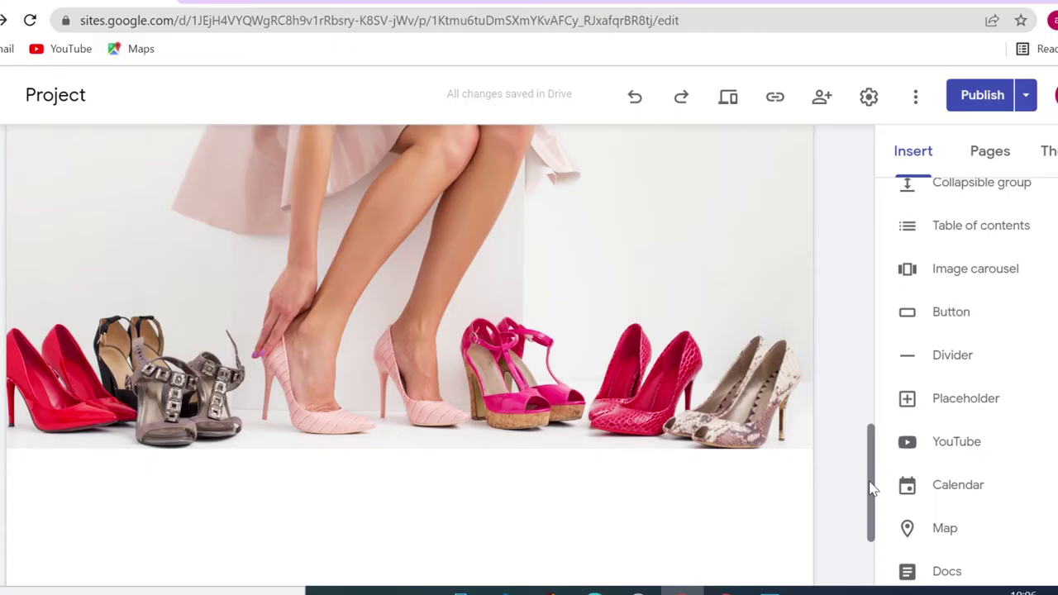
{"action": "scroll", "coordinate": [873, 487], "scroll_direction": "up", "scroll_amount": 15}
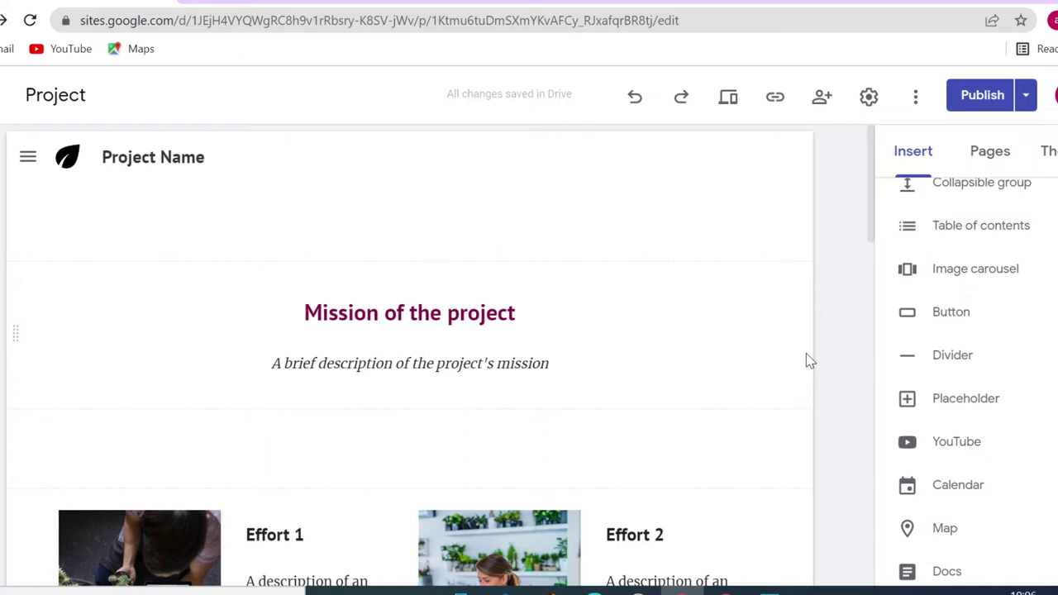
- Add a header to the Home page and upload the GIF file consultant from Documents as its background image
{"action": "mouse_move", "coordinate": [393, 225]}
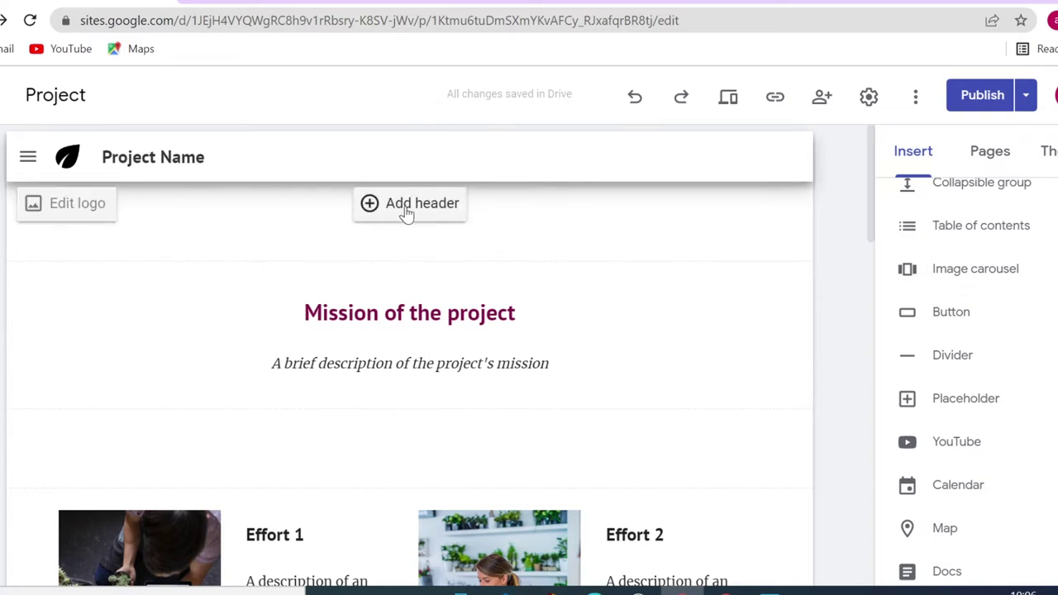
{"action": "left_click", "coordinate": [406, 208]}
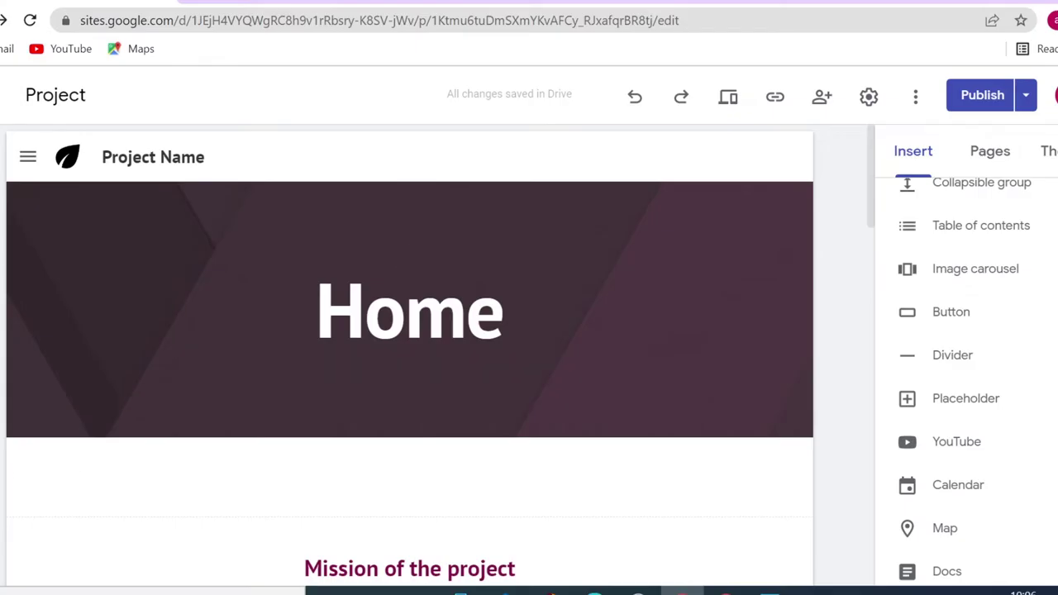
{"action": "left_click", "coordinate": [132, 409]}
{"action": "left_click", "coordinate": [94, 468]}
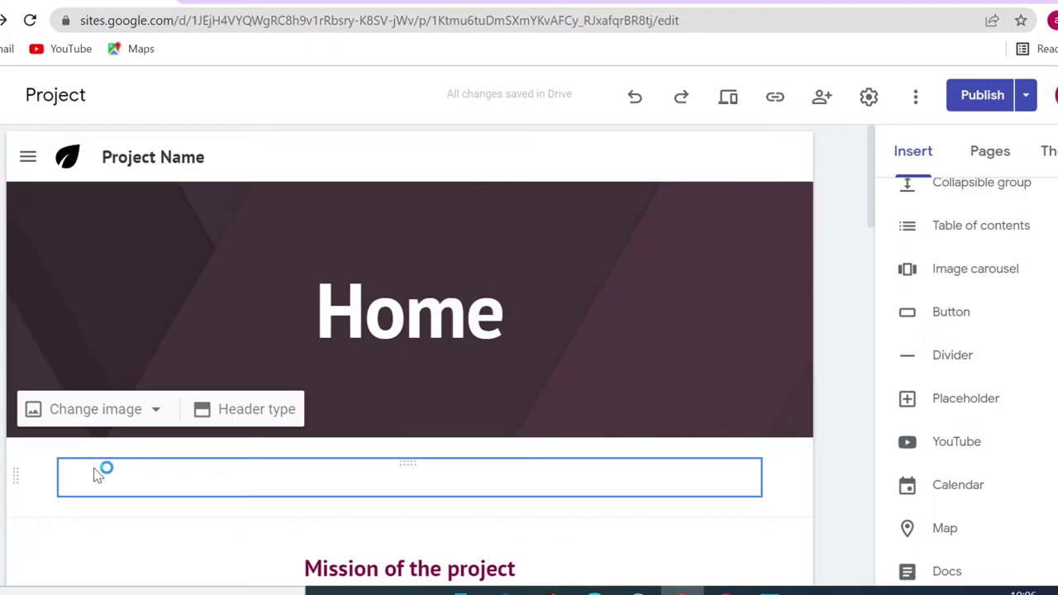
{"action": "left_click", "coordinate": [43, 18]}
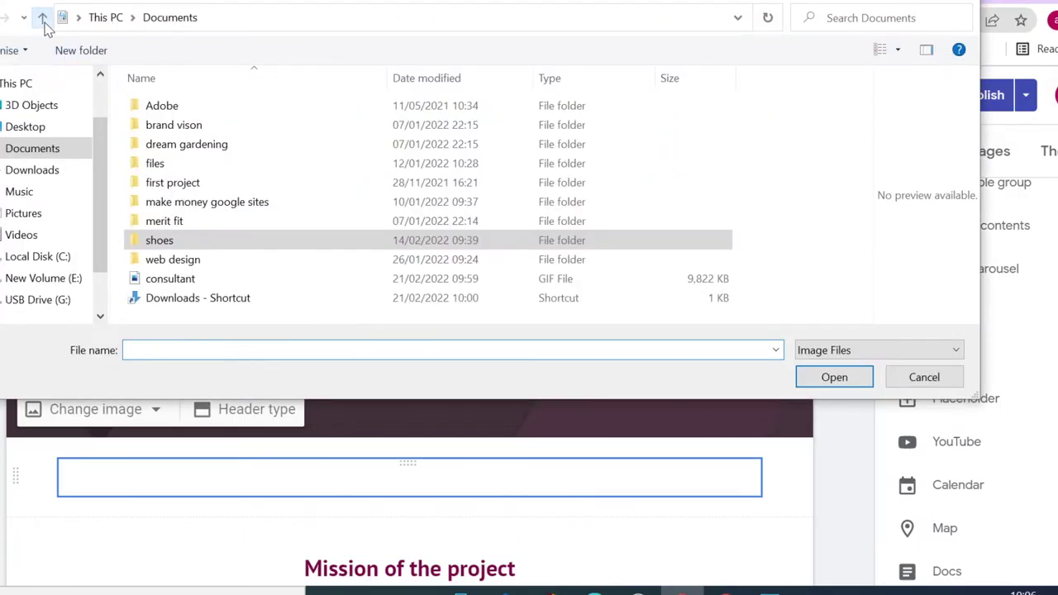
{"action": "left_click", "coordinate": [206, 280]}
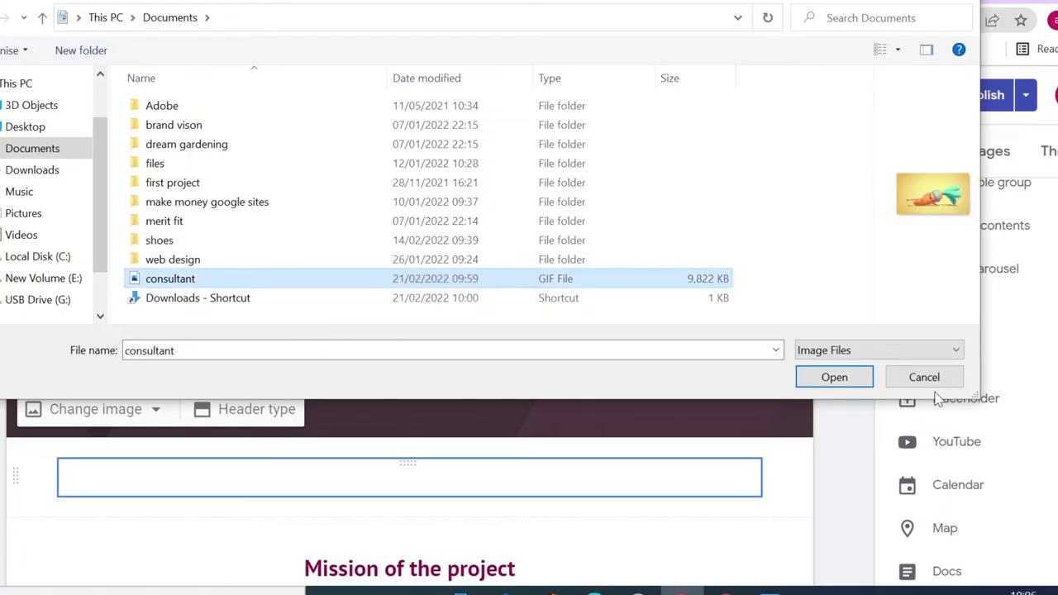
{"action": "left_click", "coordinate": [836, 378]}
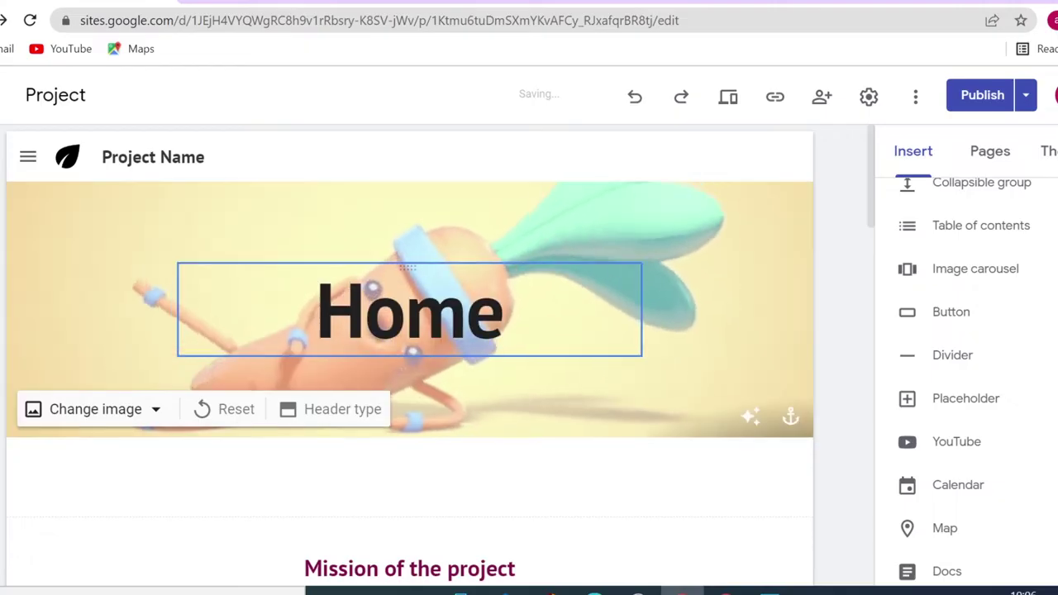
- Delete the Home title from the header and turn off the header image's readability adjustment
{"action": "left_click", "coordinate": [625, 331]}
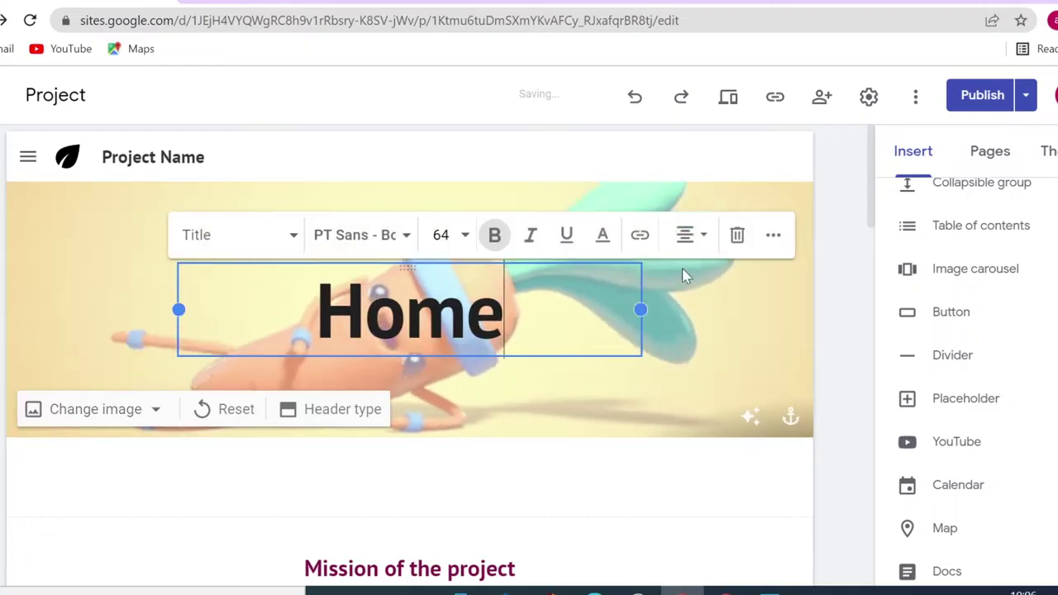
{"action": "left_click", "coordinate": [740, 240]}
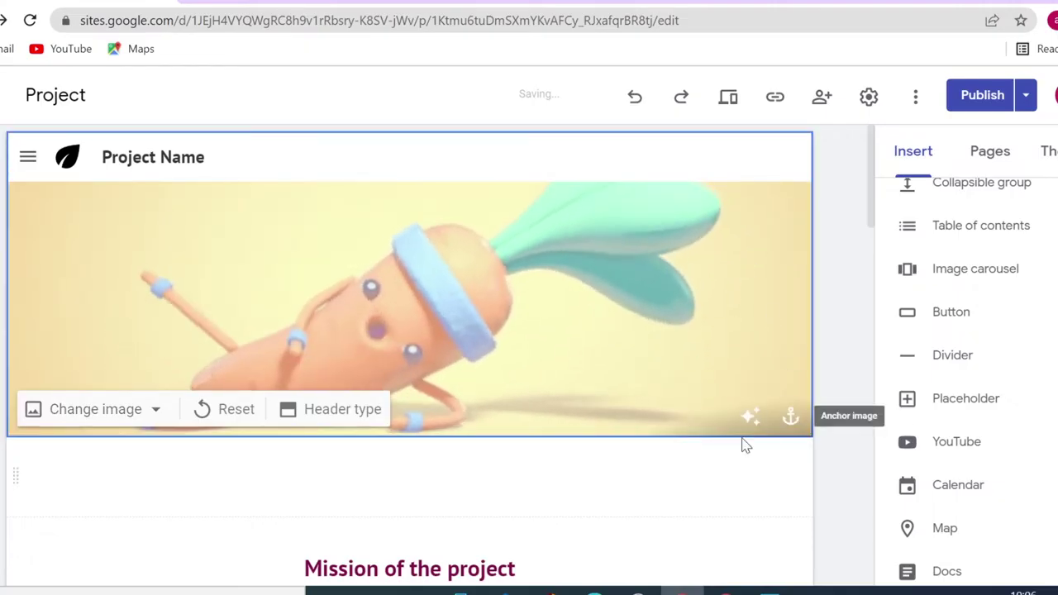
{"action": "left_click", "coordinate": [750, 418]}
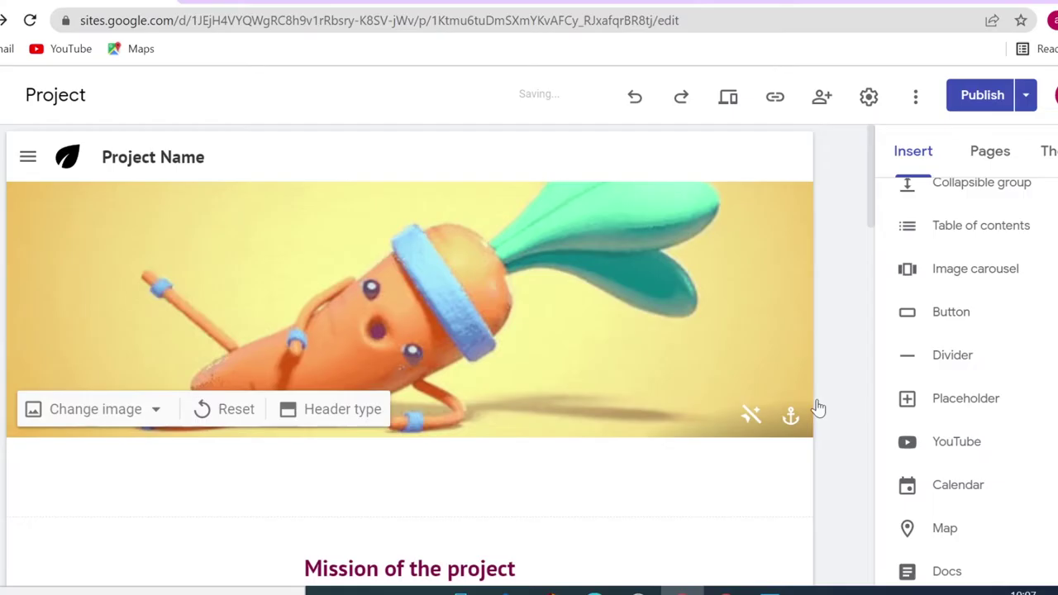
{"action": "scroll", "coordinate": [869, 425], "scroll_direction": "down", "scroll_amount": 1}
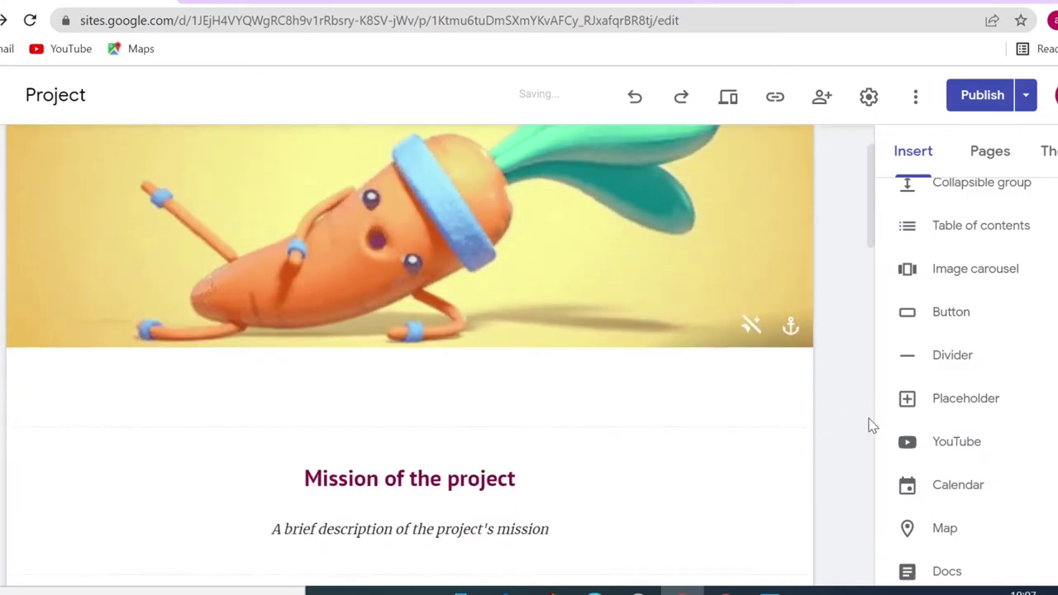
{"action": "scroll", "coordinate": [869, 425], "scroll_direction": "up", "scroll_amount": 1}
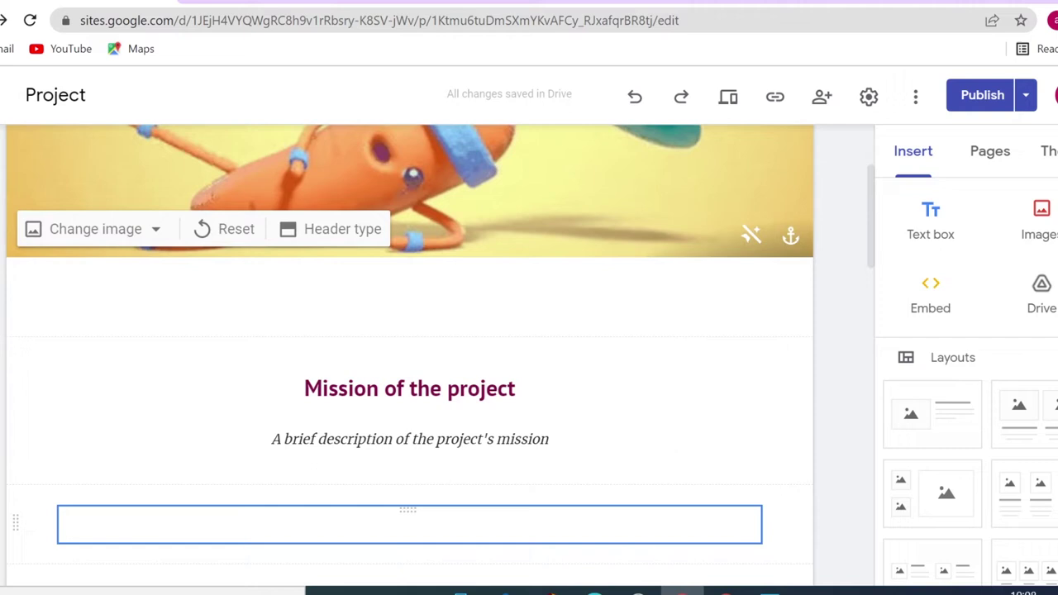
- Embed the copied HTML code of the product card in a section below the header
{"action": "key", "text": "Delete"}
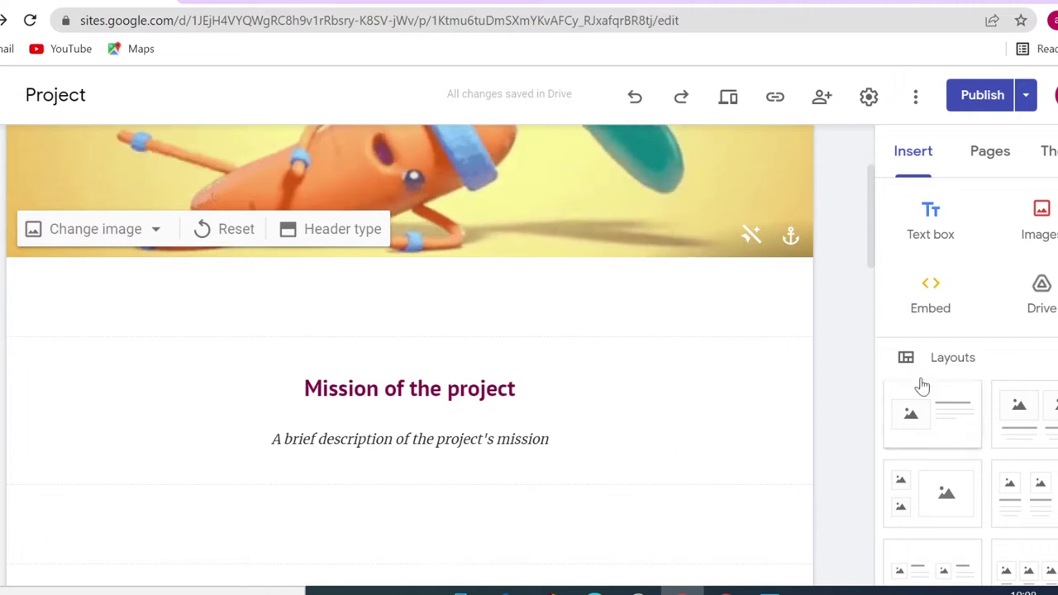
{"action": "left_click", "coordinate": [927, 319]}
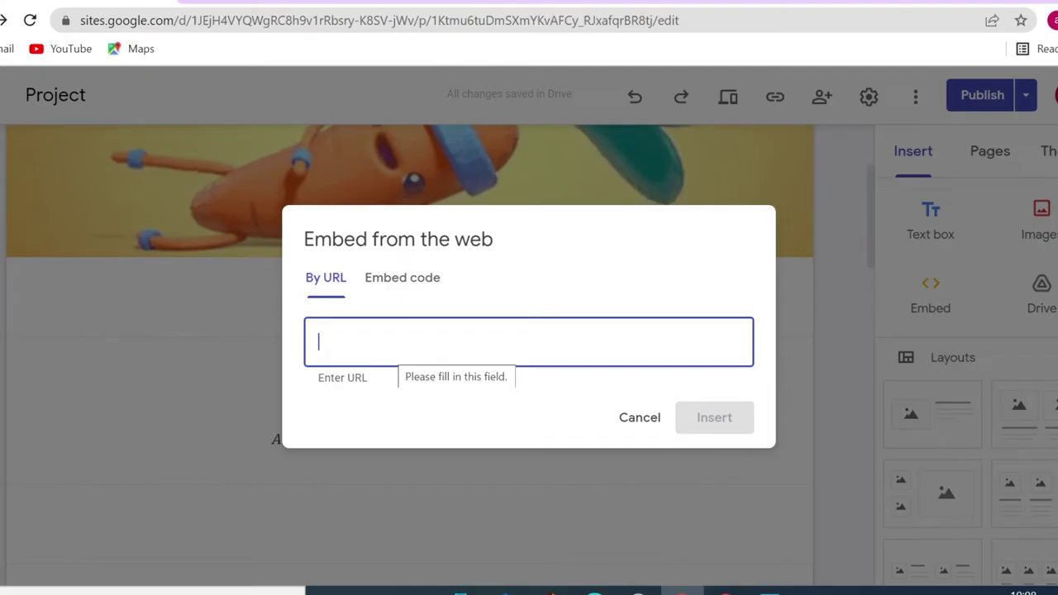
{"action": "left_click", "coordinate": [380, 289]}
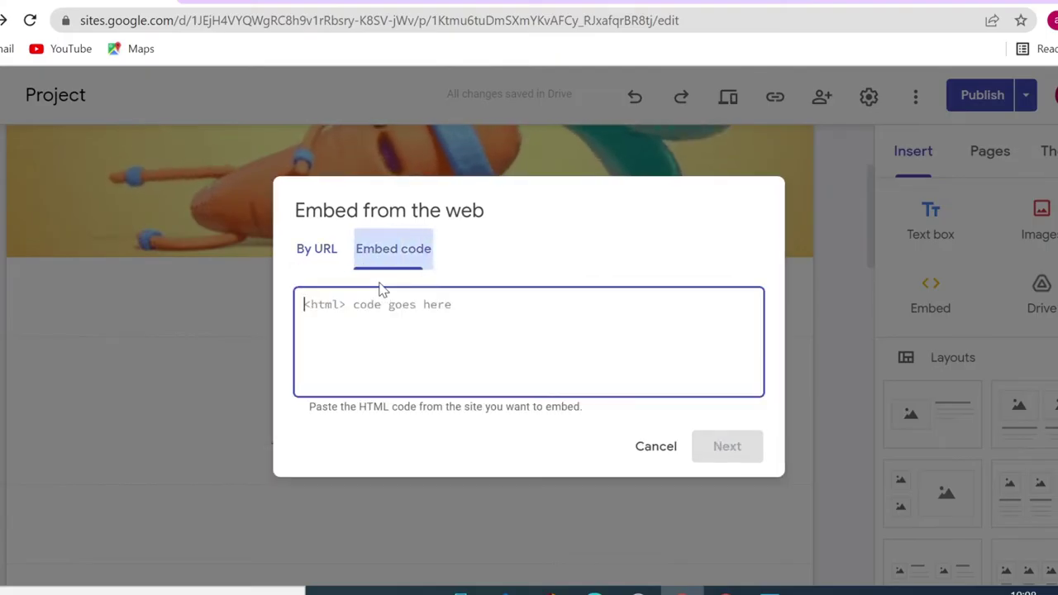
{"action": "right_click", "coordinate": [378, 312]}
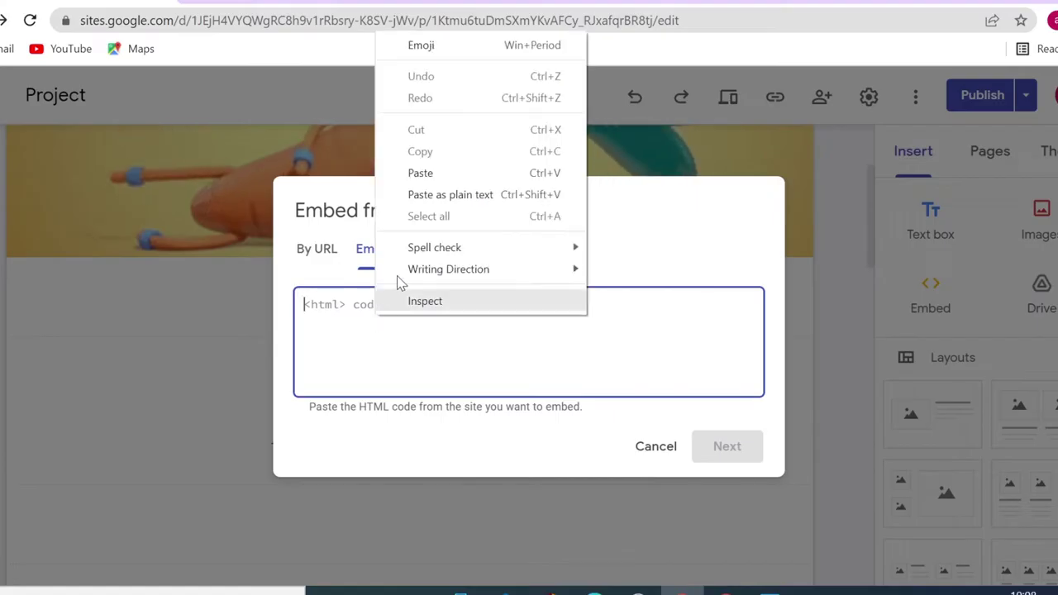
{"action": "left_click", "coordinate": [420, 173]}
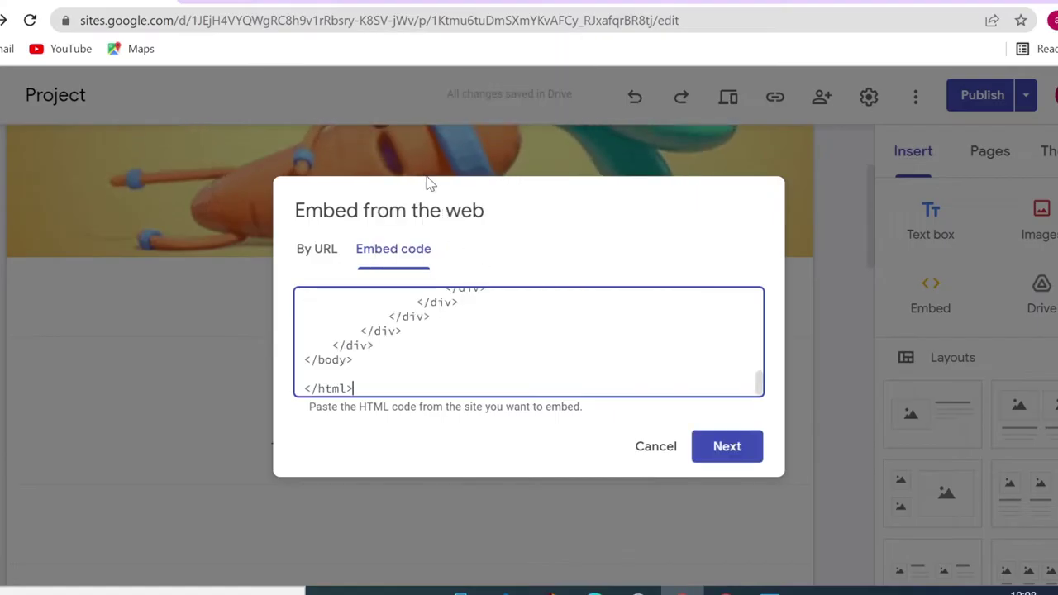
{"action": "left_click", "coordinate": [731, 463]}
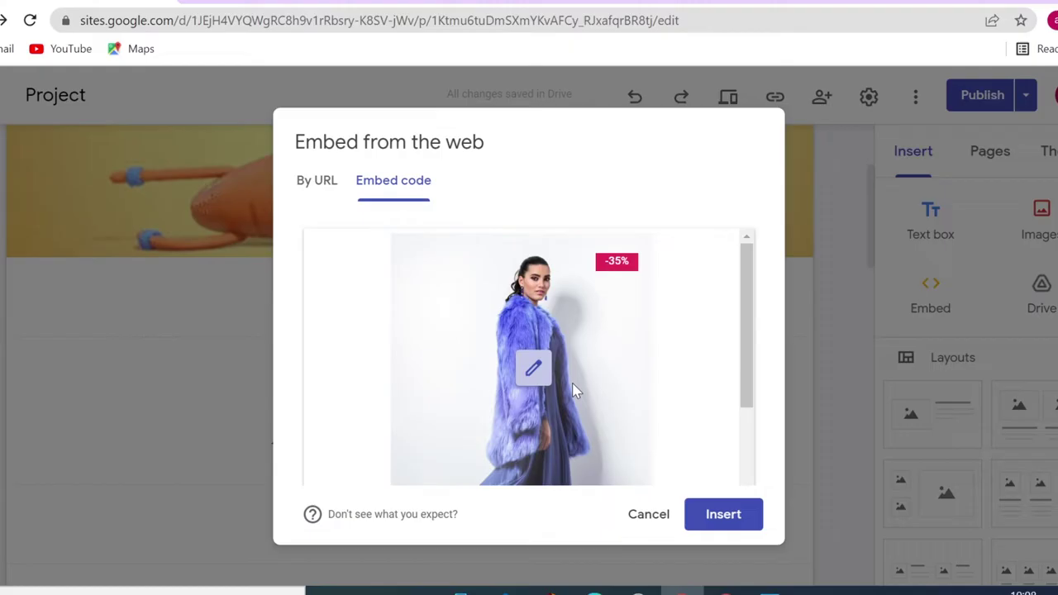
{"action": "left_click", "coordinate": [712, 519]}
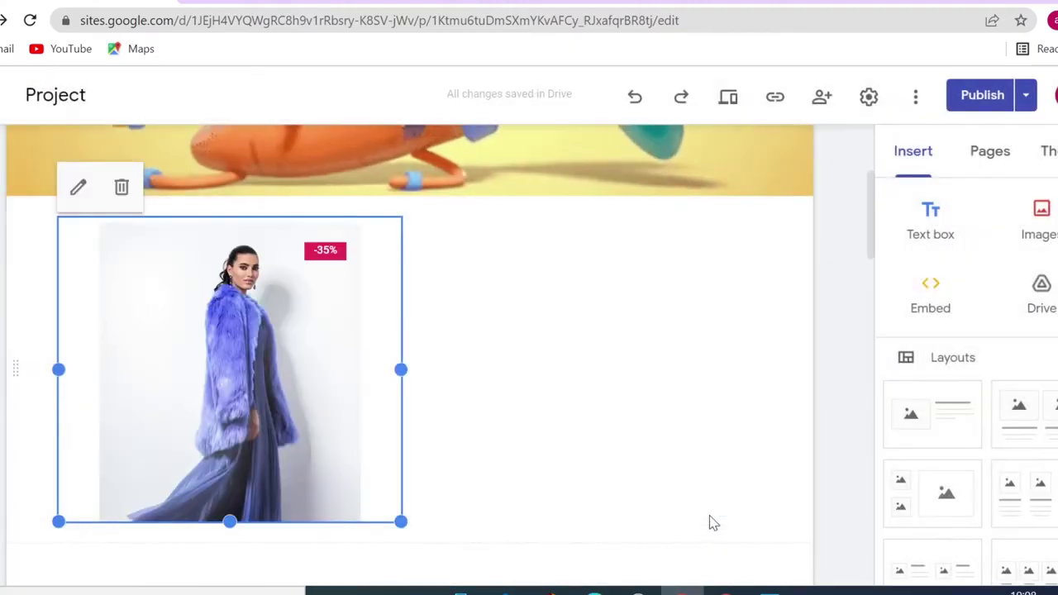
- Widen and heighten the embedded product card until its whole image fits in the frame
{"action": "left_click_drag", "start_coordinate": [401, 520], "coordinate": [496, 571]}
{"action": "scroll", "coordinate": [497, 350], "scroll_direction": "down", "scroll_amount": 3}
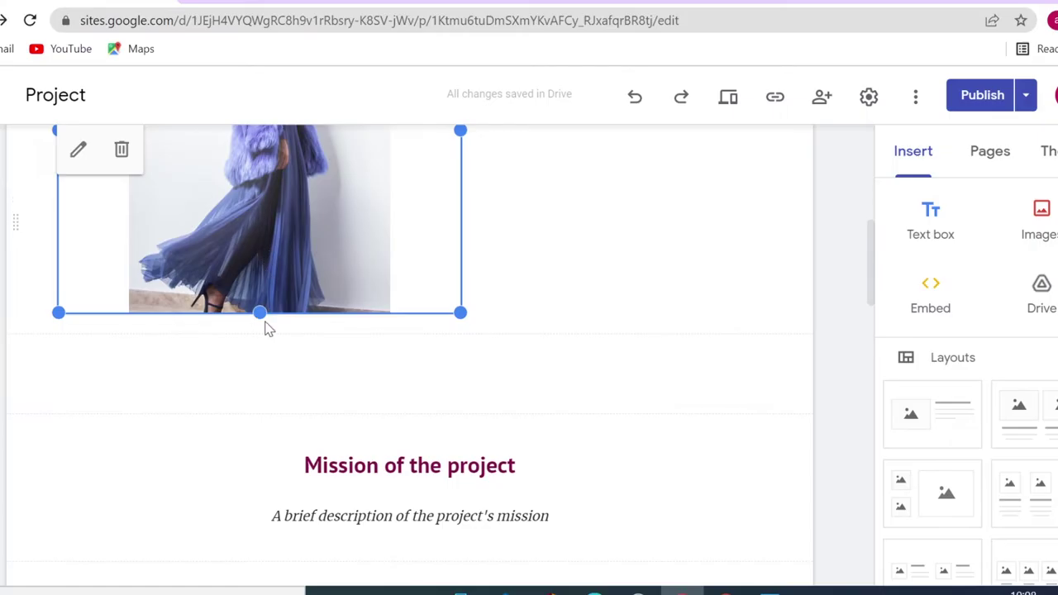
{"action": "left_click_drag", "start_coordinate": [259, 310], "coordinate": [253, 413]}
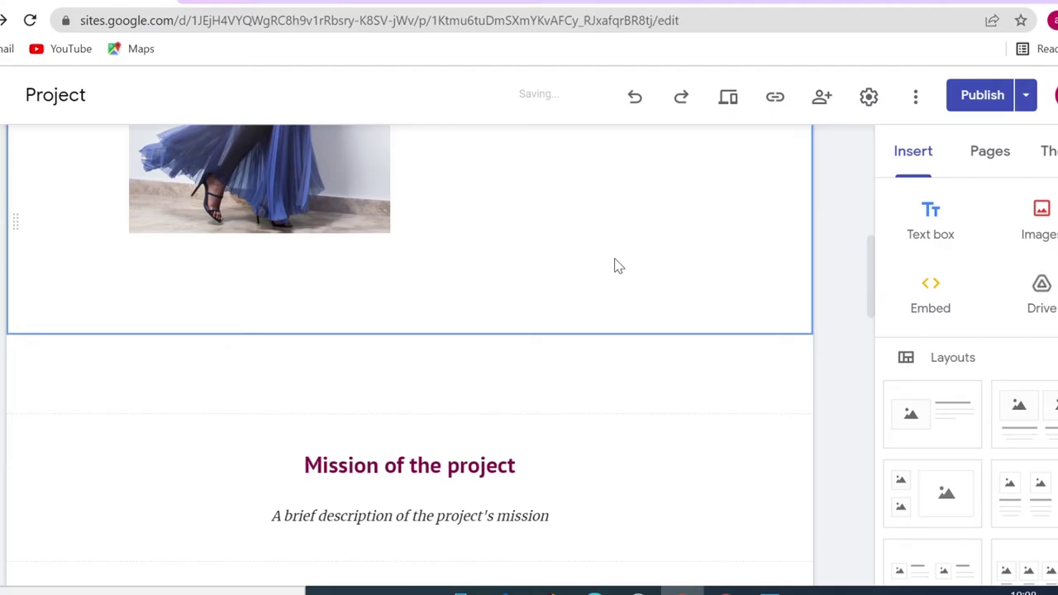
- Publish the site, check the embedded product card's image effect on the live page, and close that page
{"action": "scroll", "coordinate": [618, 373], "scroll_direction": "up", "scroll_amount": 3}
{"action": "left_click", "coordinate": [982, 96]}
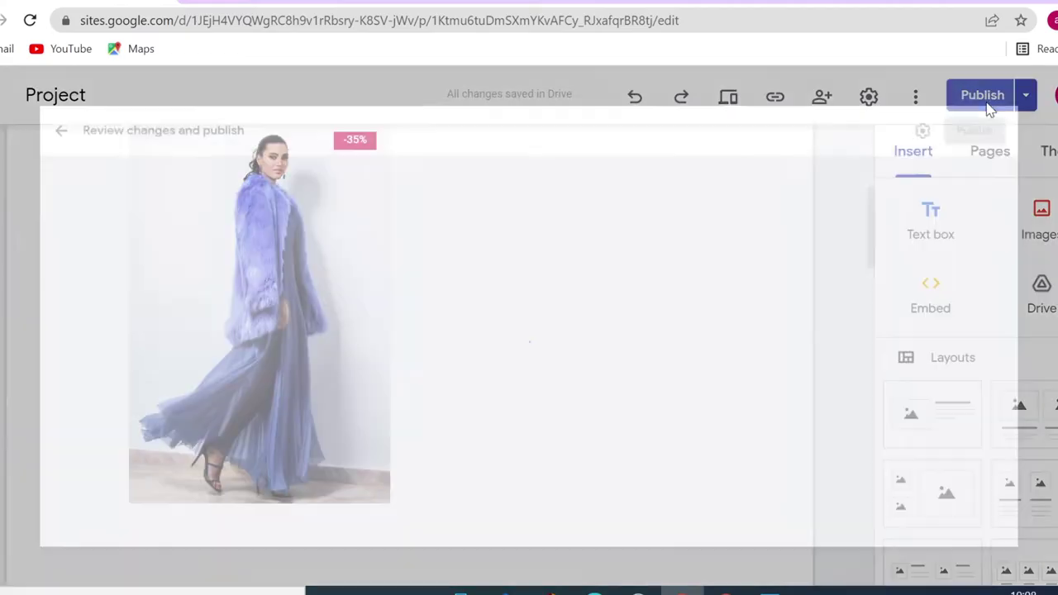
{"action": "left_click", "coordinate": [1044, 97]}
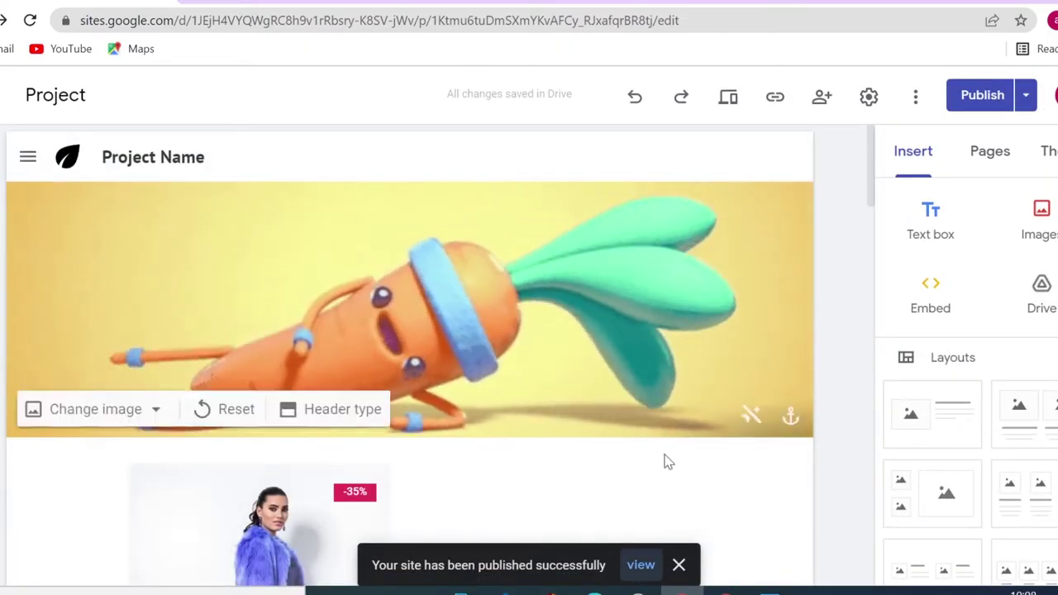
{"action": "left_click", "coordinate": [639, 564]}
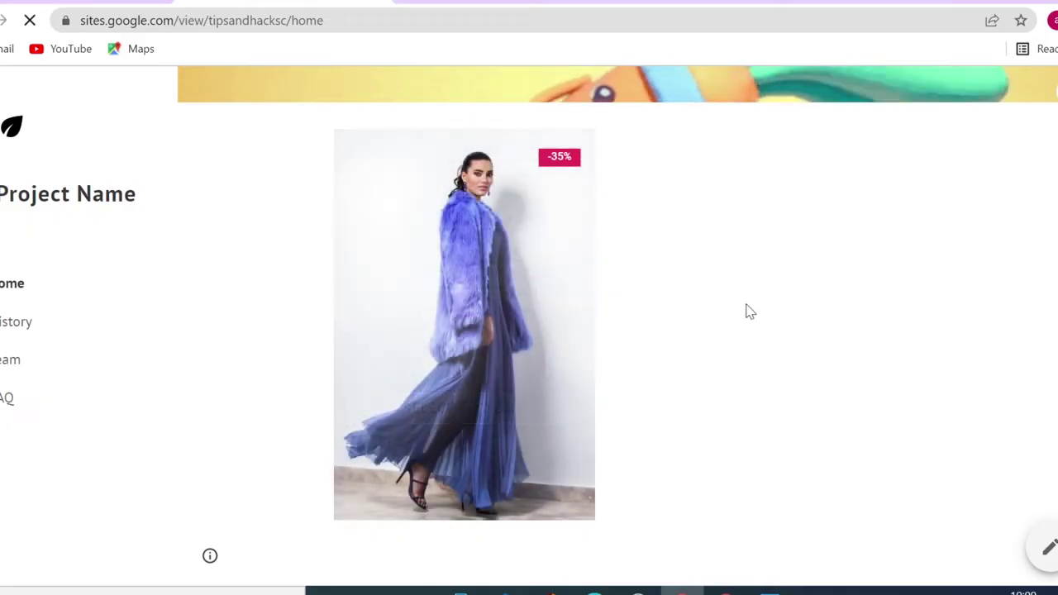
{"action": "mouse_move", "coordinate": [531, 295]}
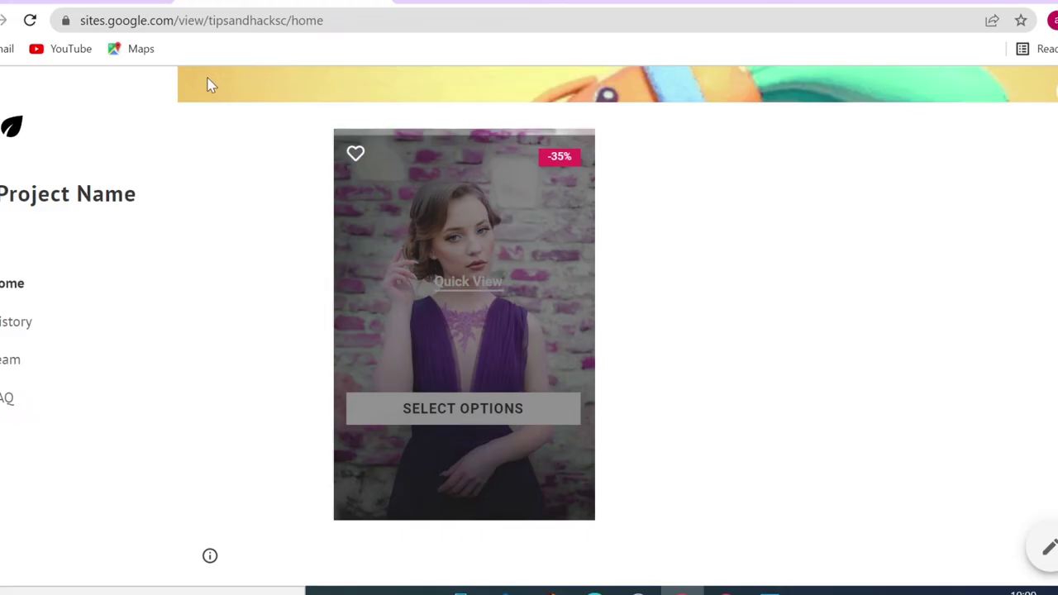
{"action": "key", "text": "ctrl+w"}
- Open the History page and hide the footer on this page
{"action": "scroll", "coordinate": [430, 211], "scroll_direction": "down", "scroll_amount": 1}
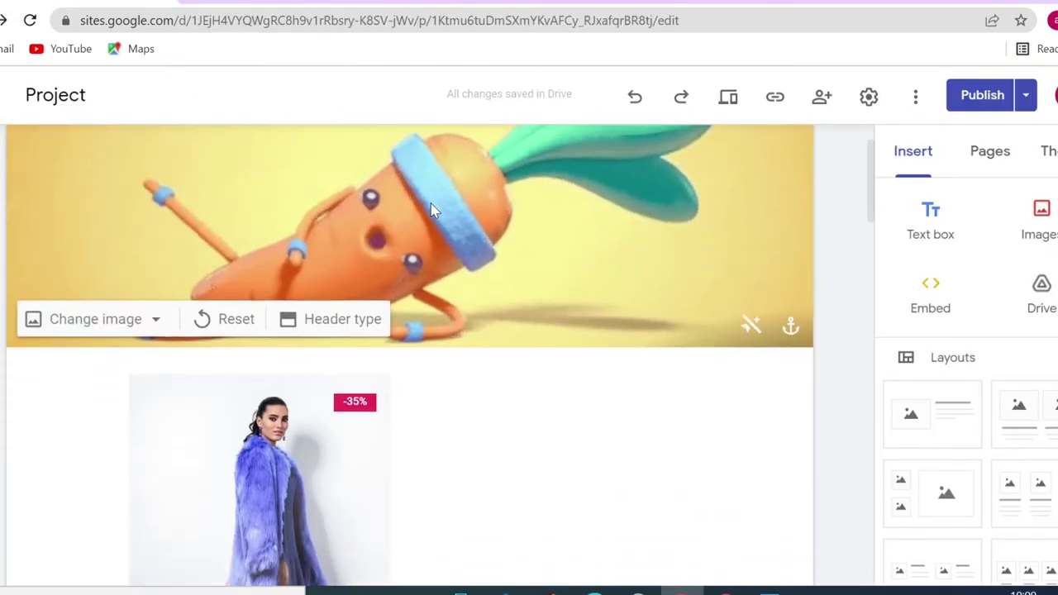
{"action": "scroll", "coordinate": [577, 397], "scroll_direction": "down", "scroll_amount": 15}
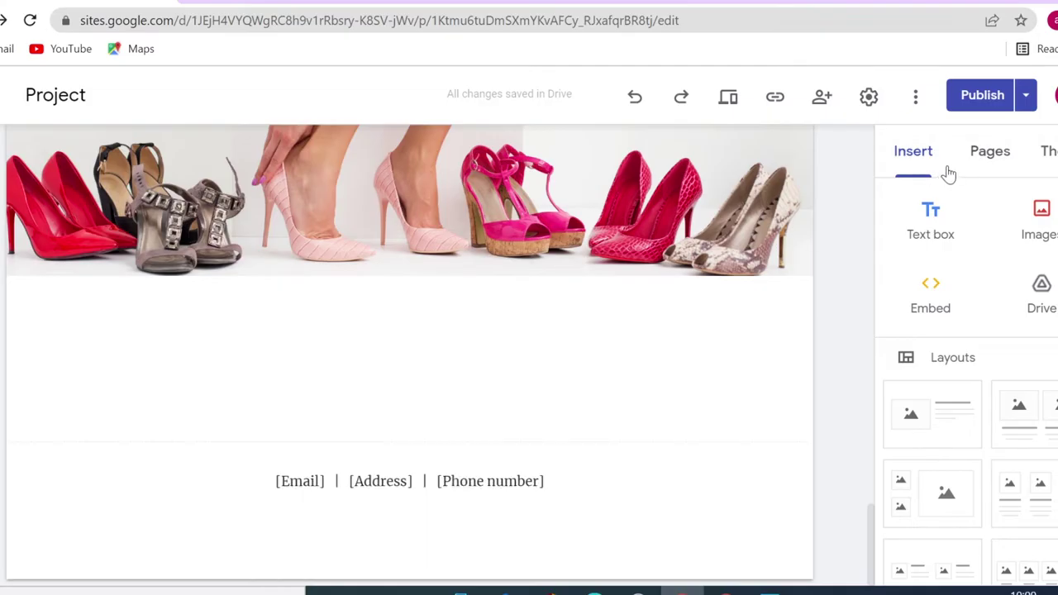
{"action": "left_click", "coordinate": [984, 158]}
{"action": "left_click", "coordinate": [959, 280]}
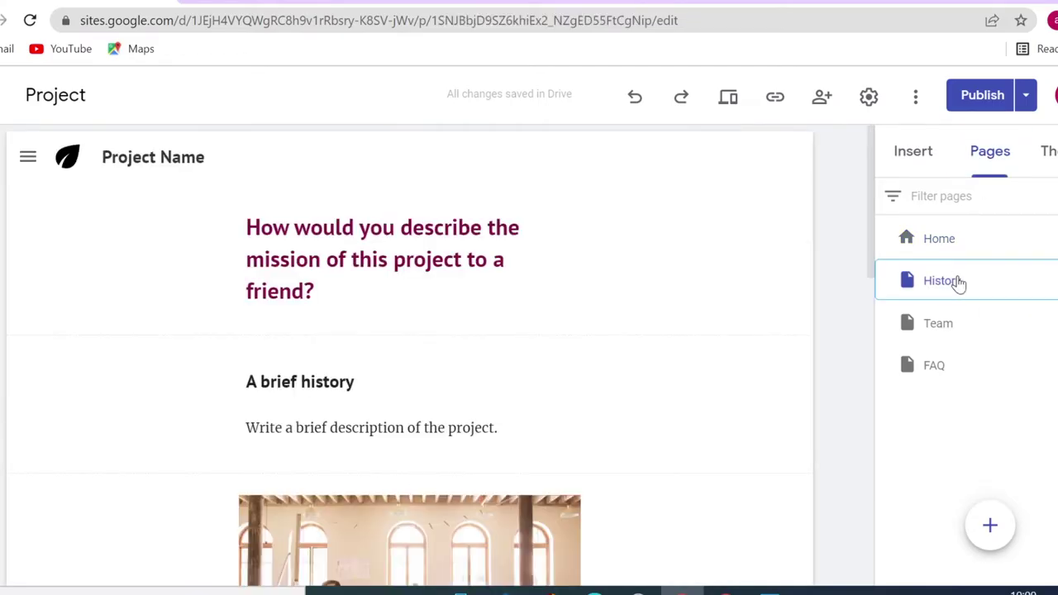
{"action": "scroll", "coordinate": [742, 314], "scroll_direction": "down", "scroll_amount": 5}
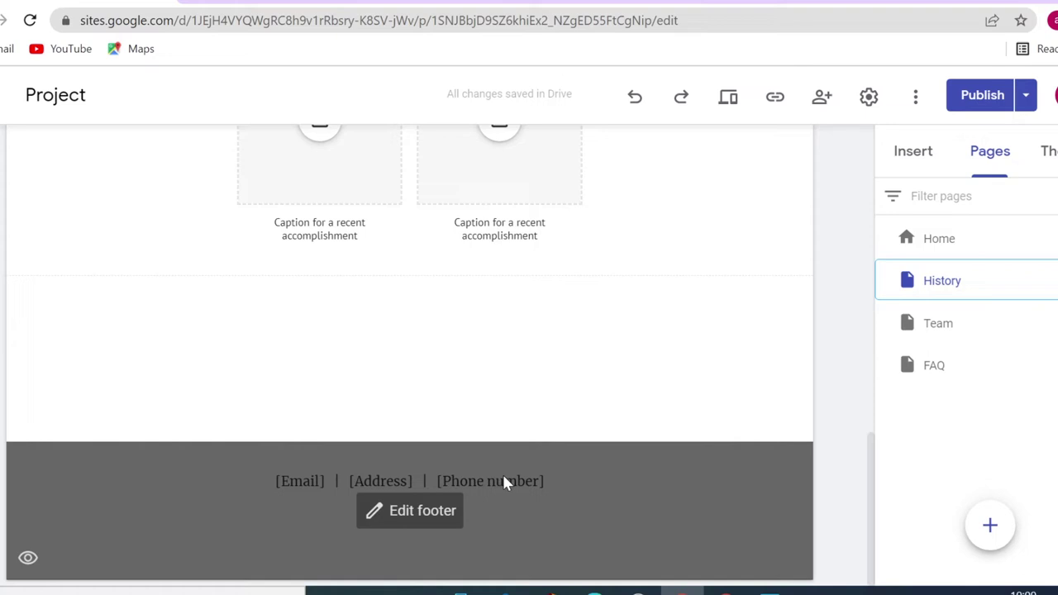
{"action": "left_click", "coordinate": [28, 560]}
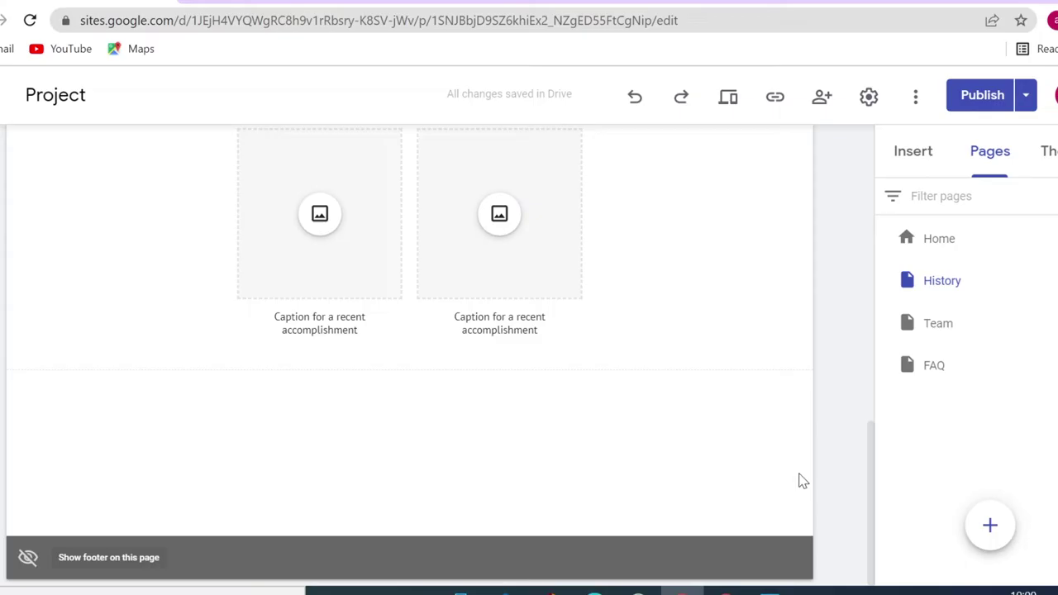
- Start creating a custom theme and continue to its colour selection
{"action": "scroll", "coordinate": [802, 481], "scroll_direction": "up", "scroll_amount": 10}
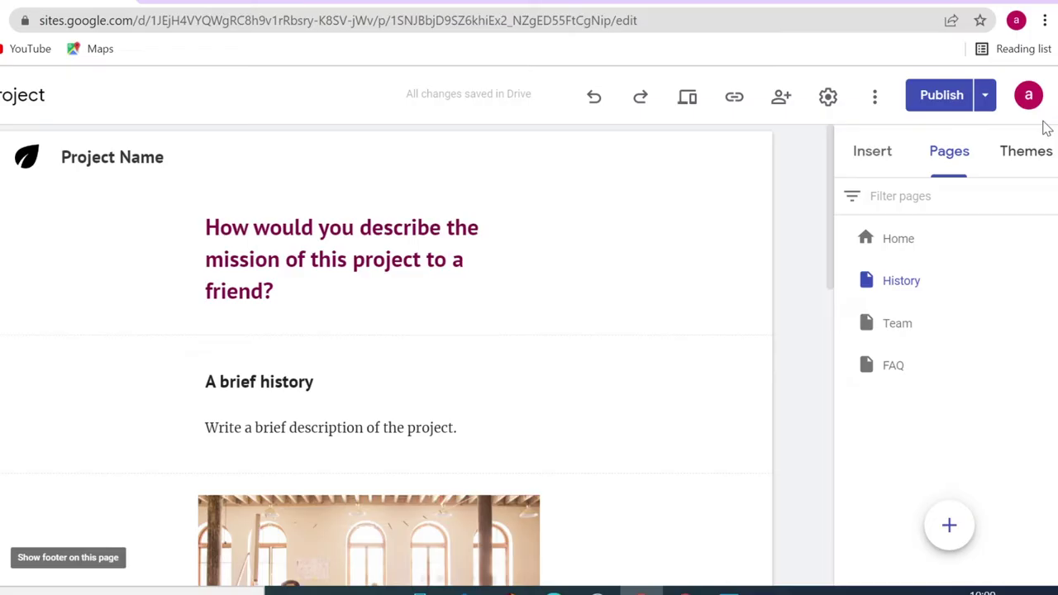
{"action": "left_click", "coordinate": [1027, 155]}
{"action": "left_click", "coordinate": [947, 273]}
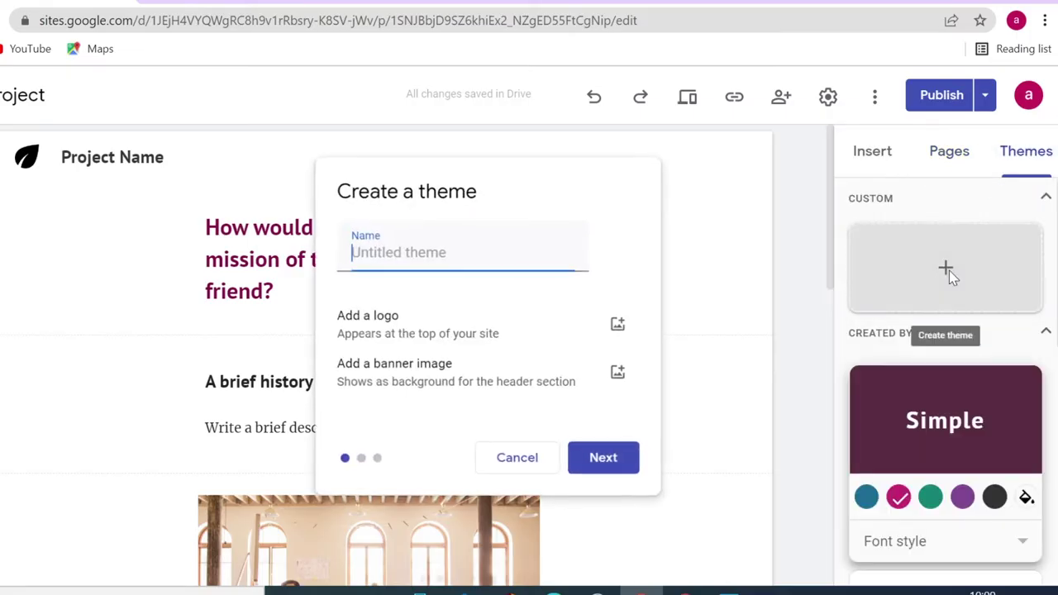
{"action": "left_click", "coordinate": [603, 458]}
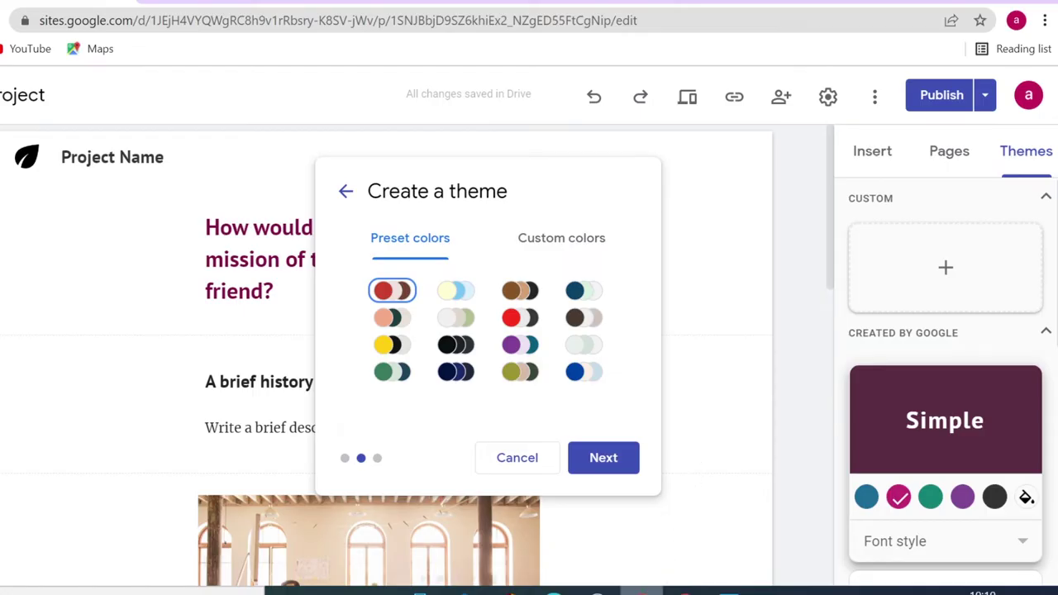
- Switch to the Coolors palette generator and generate several random colour palettes to look for theme colour codes
{"action": "left_click", "coordinate": [685, 590]}
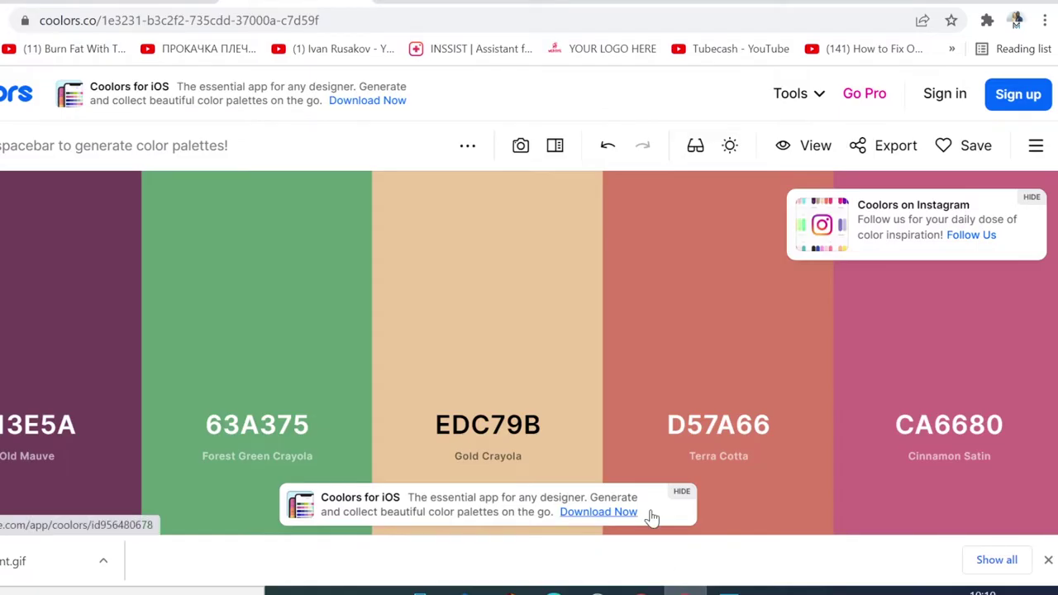
{"action": "key", "text": "space"}
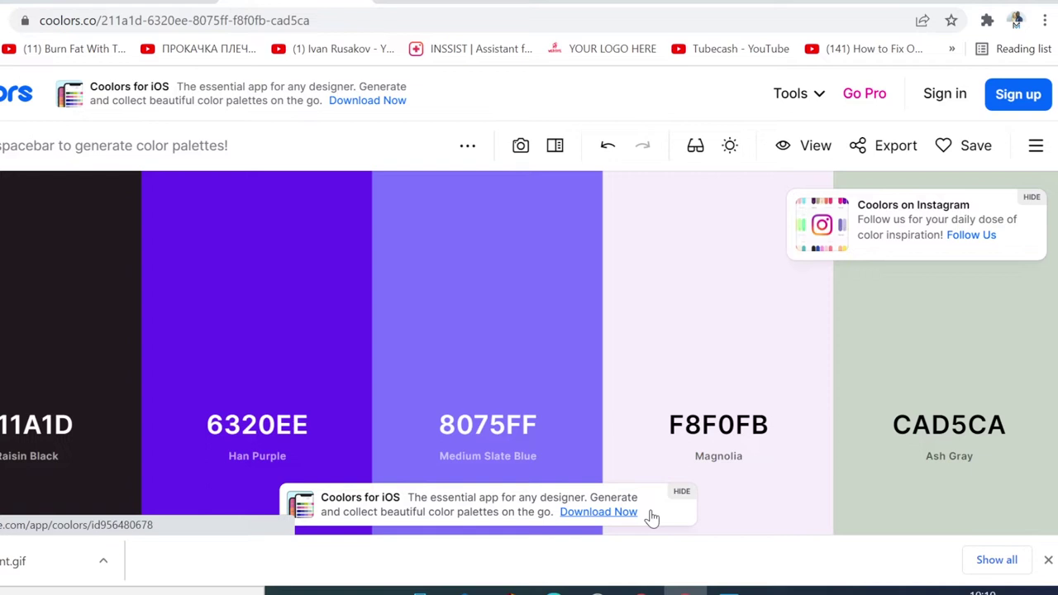
{"action": "key", "text": "space"}
{"action": "key", "text": "space"}
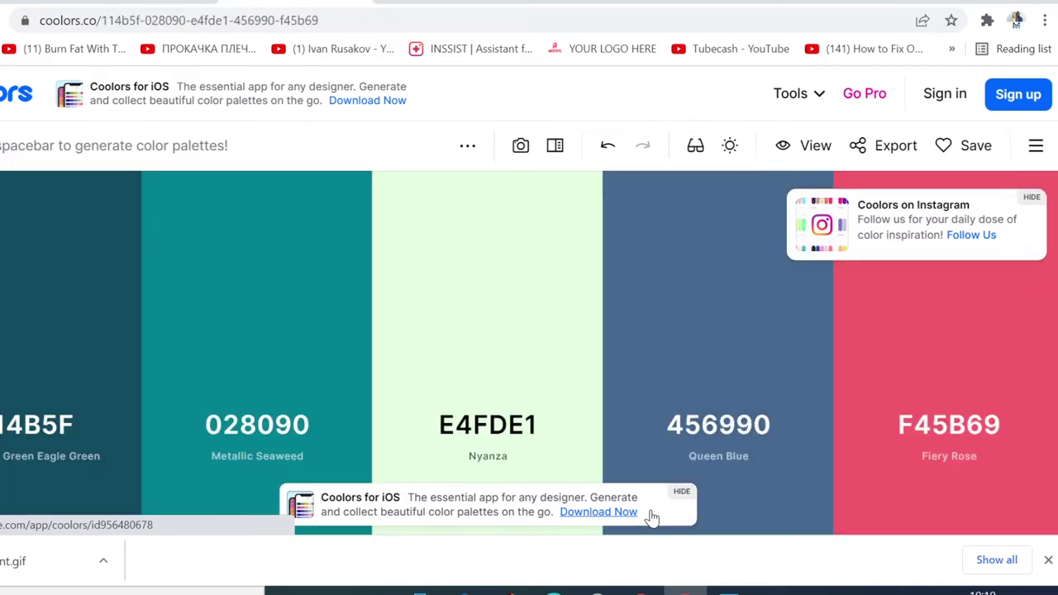
{"action": "key", "text": "space"}
{"action": "key", "text": "space"}
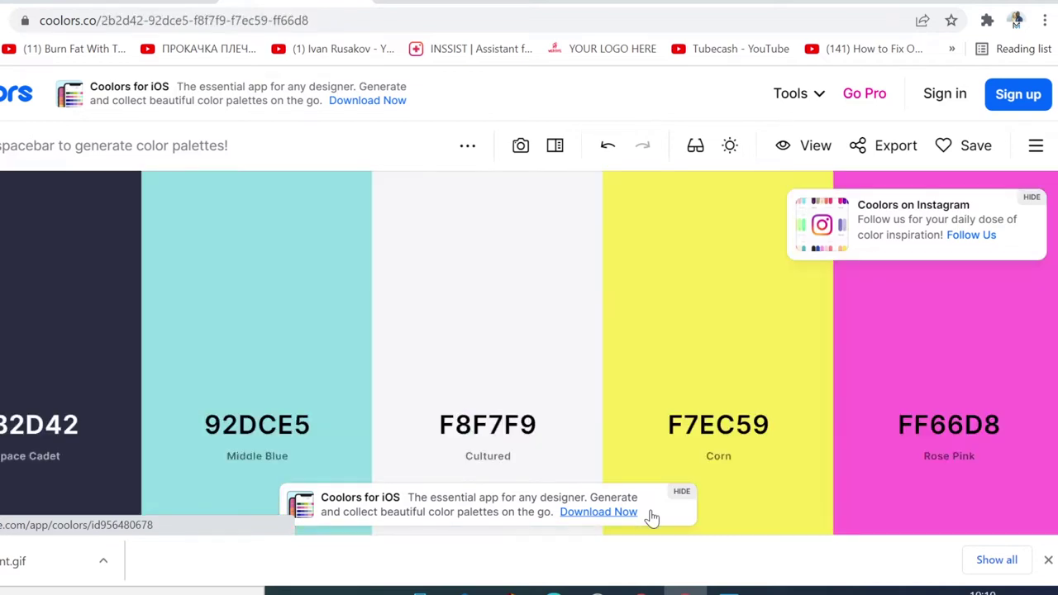
{"action": "key", "text": "space"}
{"action": "key", "text": "space"}
{"action": "key", "text": "space"}
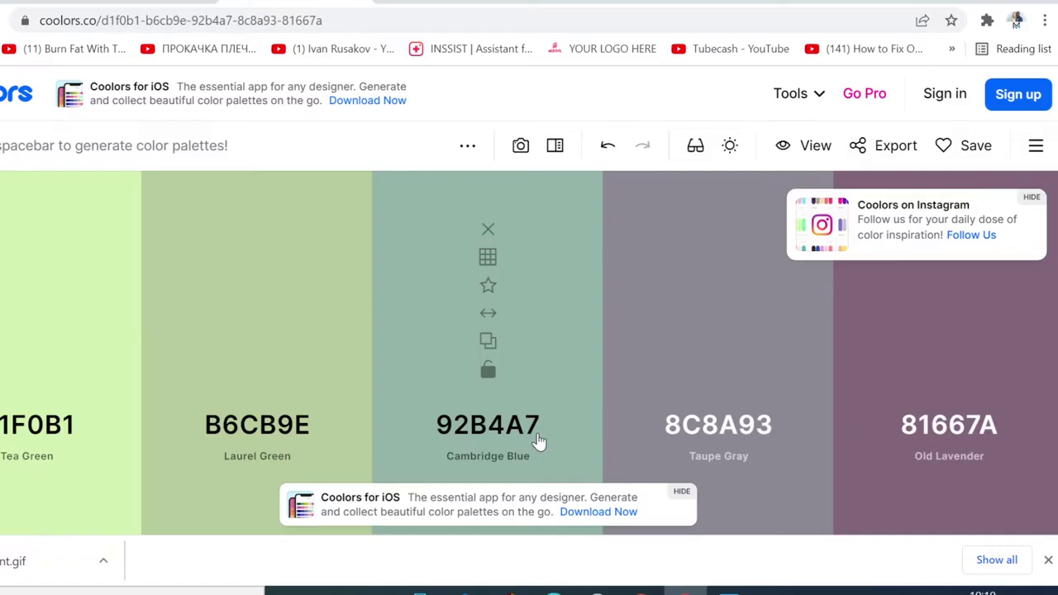
- Return to the site editor, show the new theme's custom colours, and continue to the next stage of theme creation
{"action": "left_click", "coordinate": [643, 590]}
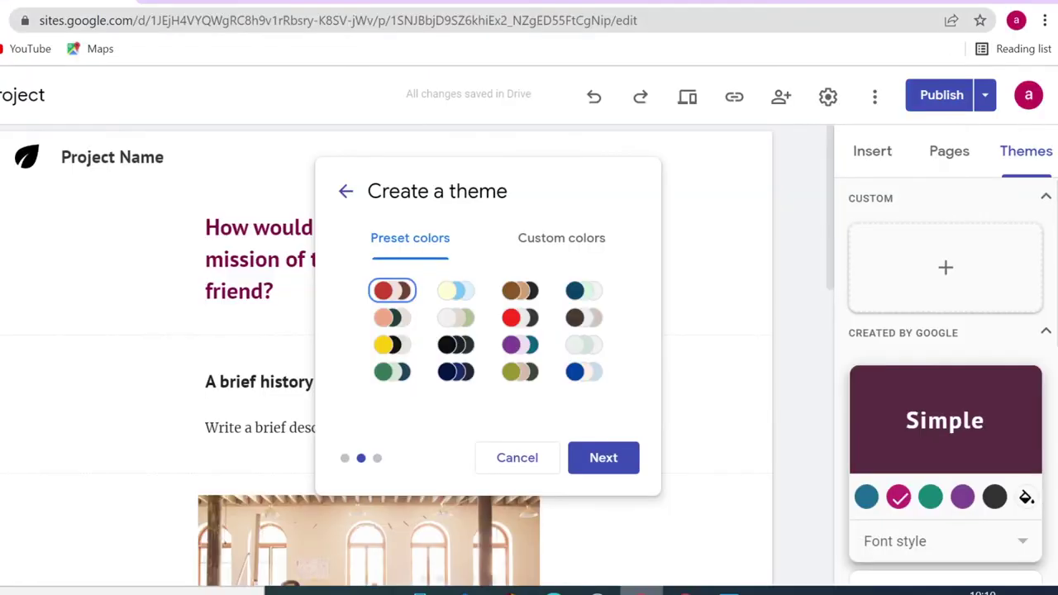
{"action": "left_click", "coordinate": [577, 241]}
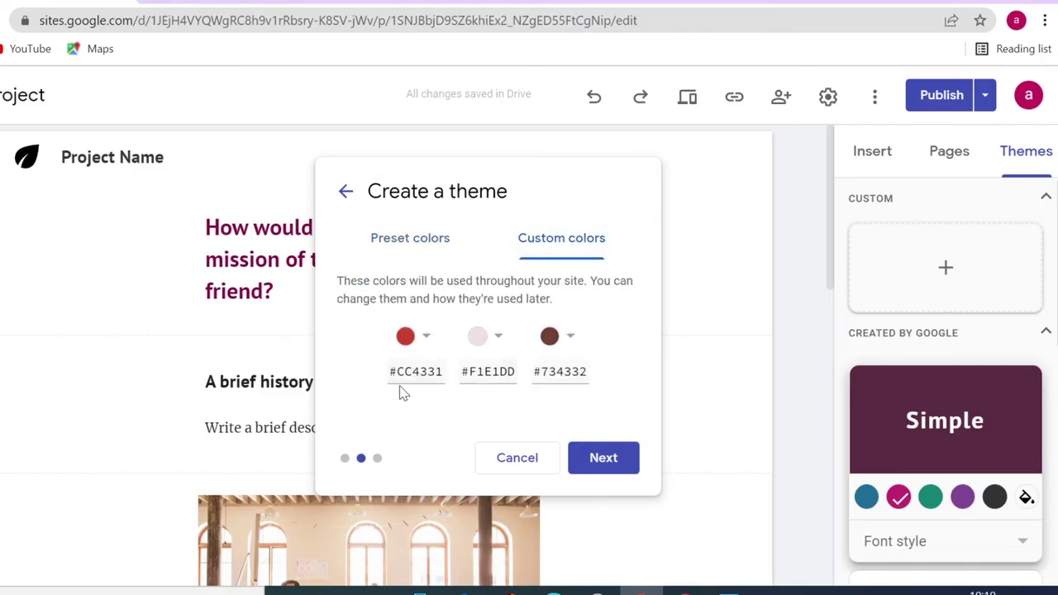
{"action": "left_click", "coordinate": [603, 458]}
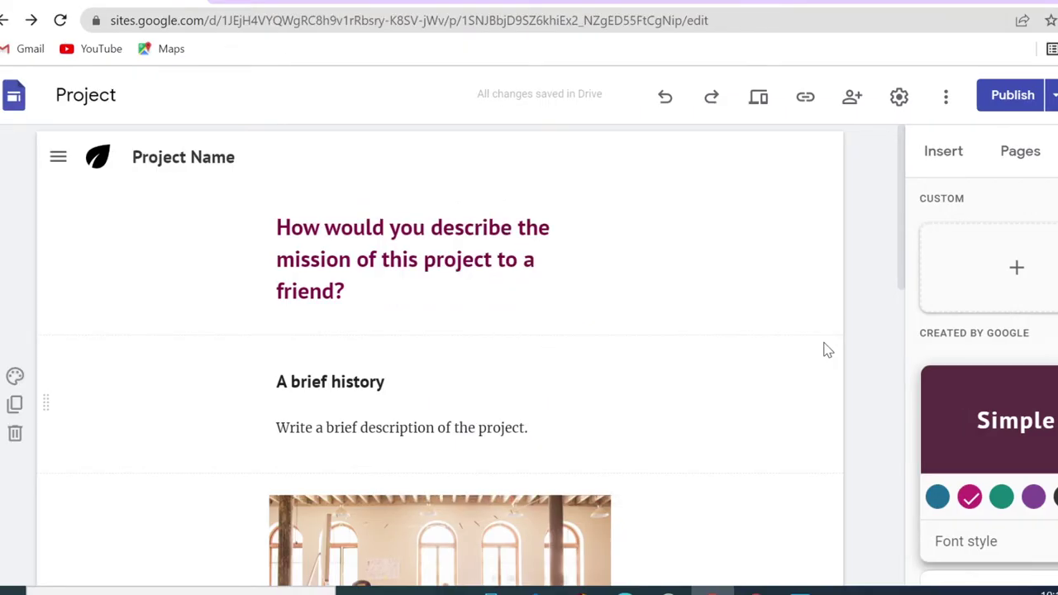
- Turn on the announcement banner in the site settings and set its colour to red
{"action": "left_click", "coordinate": [898, 99]}
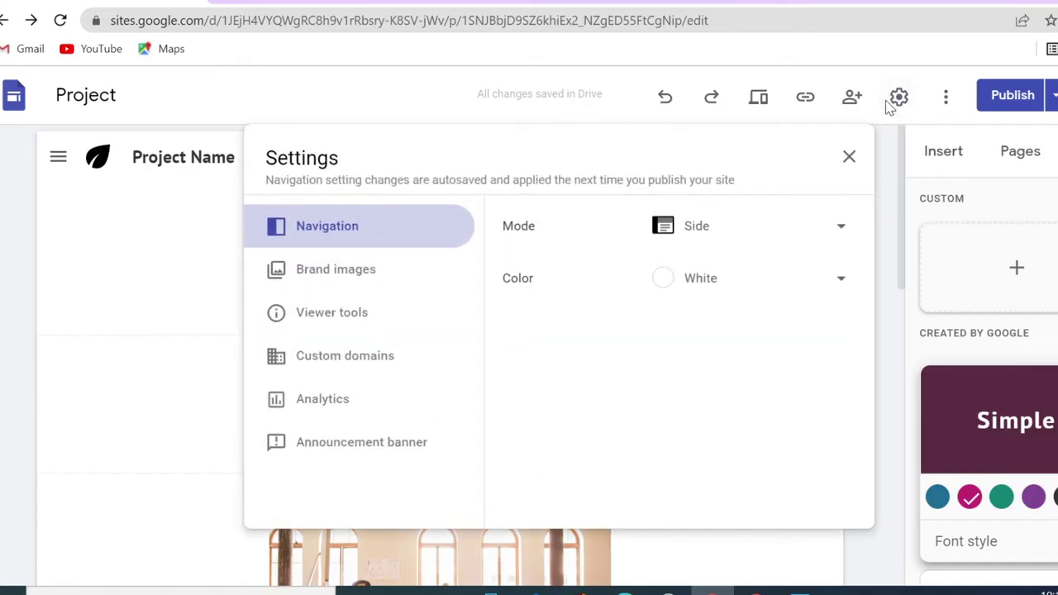
{"action": "left_click", "coordinate": [368, 446]}
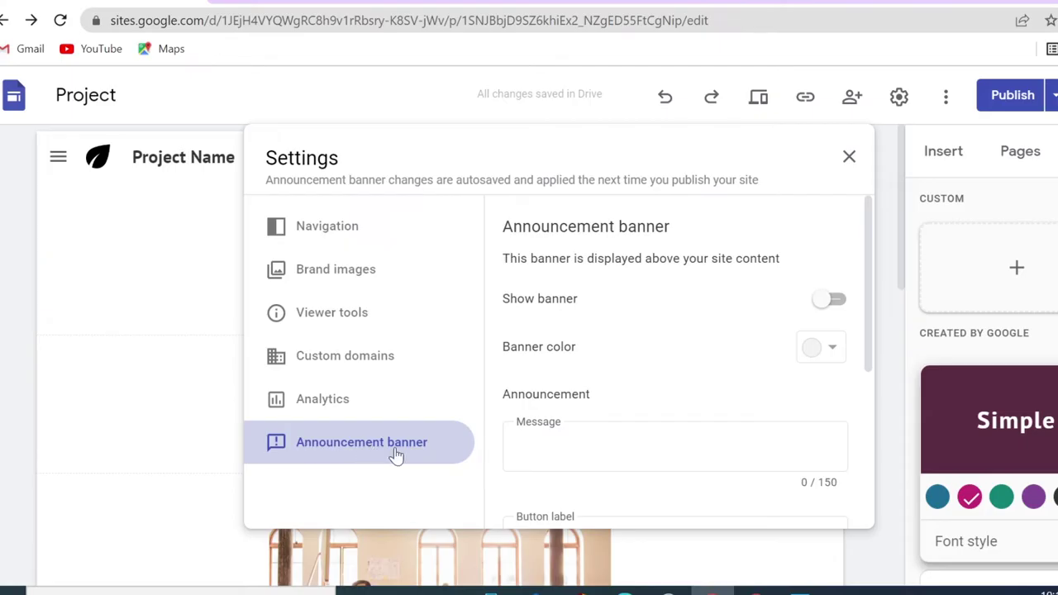
{"action": "left_click", "coordinate": [829, 299]}
{"action": "left_click", "coordinate": [832, 348]}
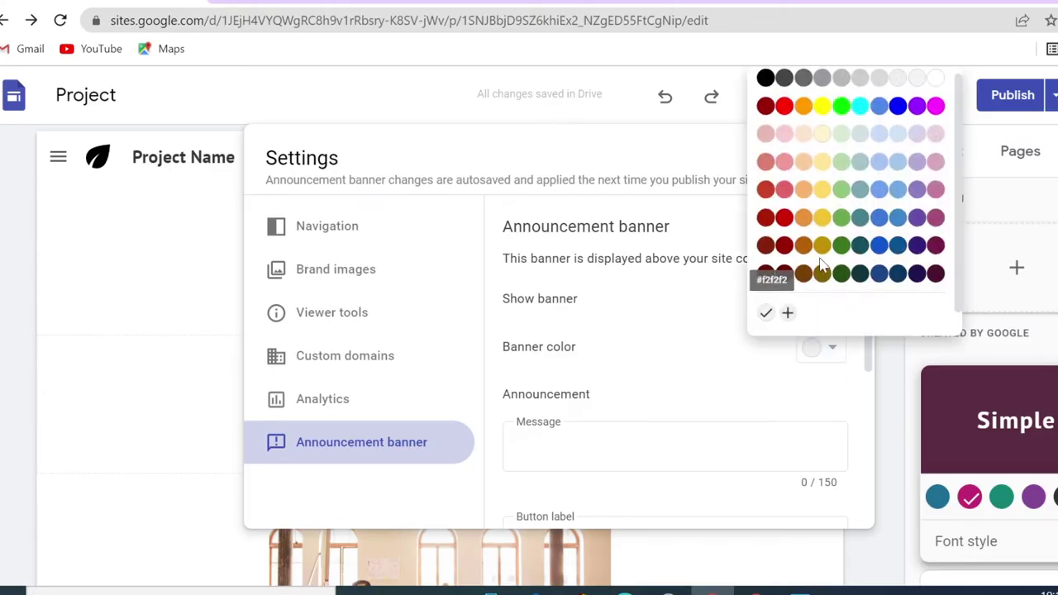
{"action": "left_click", "coordinate": [785, 219]}
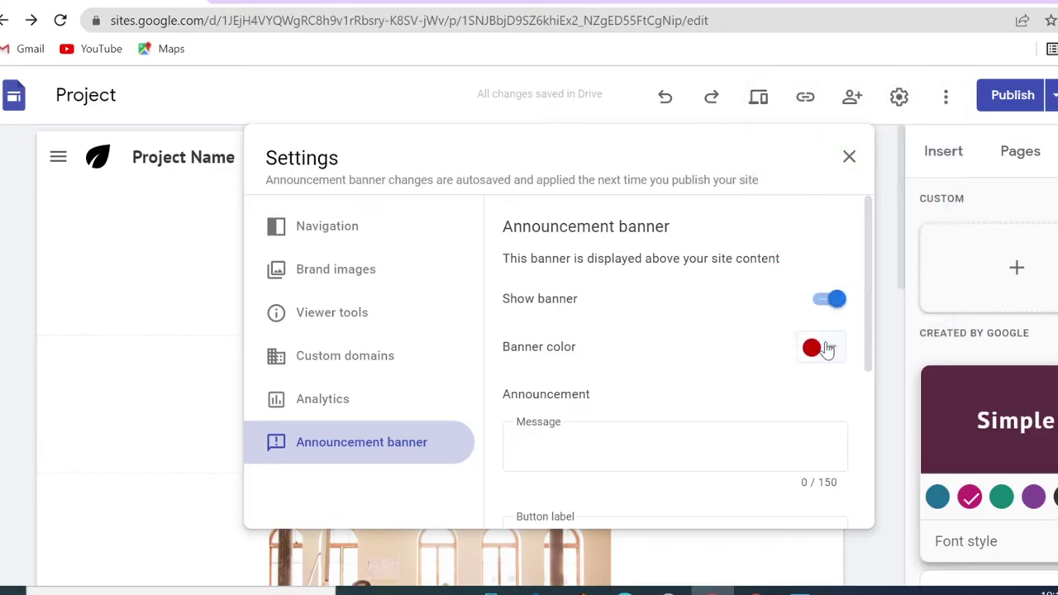
- Set the announcement banner's message to "WINTER SALE 50% OFF"
{"action": "scroll", "coordinate": [653, 349], "scroll_direction": "down", "scroll_amount": 1}
{"action": "scroll", "coordinate": [653, 348], "scroll_direction": "down", "scroll_amount": 3}
{"action": "scroll", "coordinate": [675, 362], "scroll_direction": "up", "scroll_amount": 2}
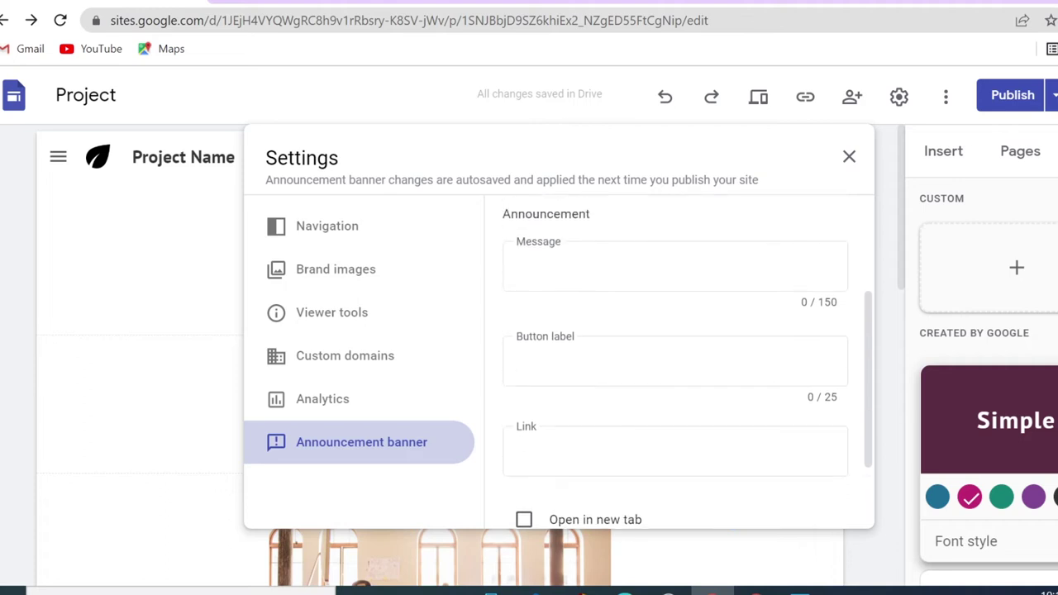
{"action": "left_click", "coordinate": [674, 265]}
{"action": "type", "text": "WIN"}
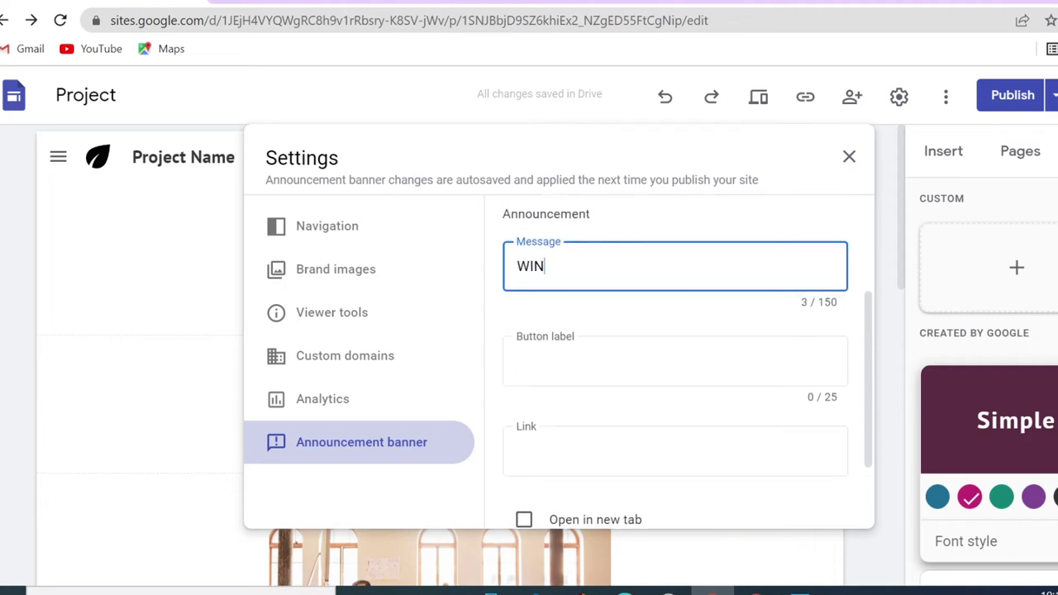
{"action": "type", "text": "TER SALE"}
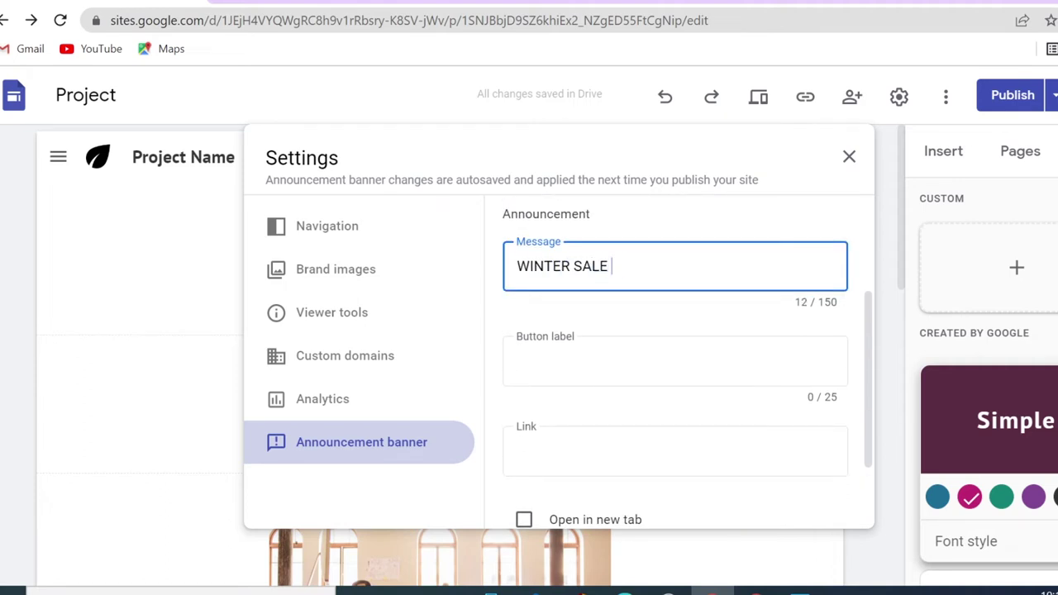
{"action": "type", "text": " %)%"}
{"action": "key", "text": "BackSpace"}
{"action": "key", "text": "BackSpace"}
{"action": "key", "text": "BackSpace"}
{"action": "type", "text": "50% OFF"}
- Label the banner button "SHOP NOW", link it to the Team page, and close the settings
{"action": "left_click", "coordinate": [674, 360]}
{"action": "type", "text": "SH"}
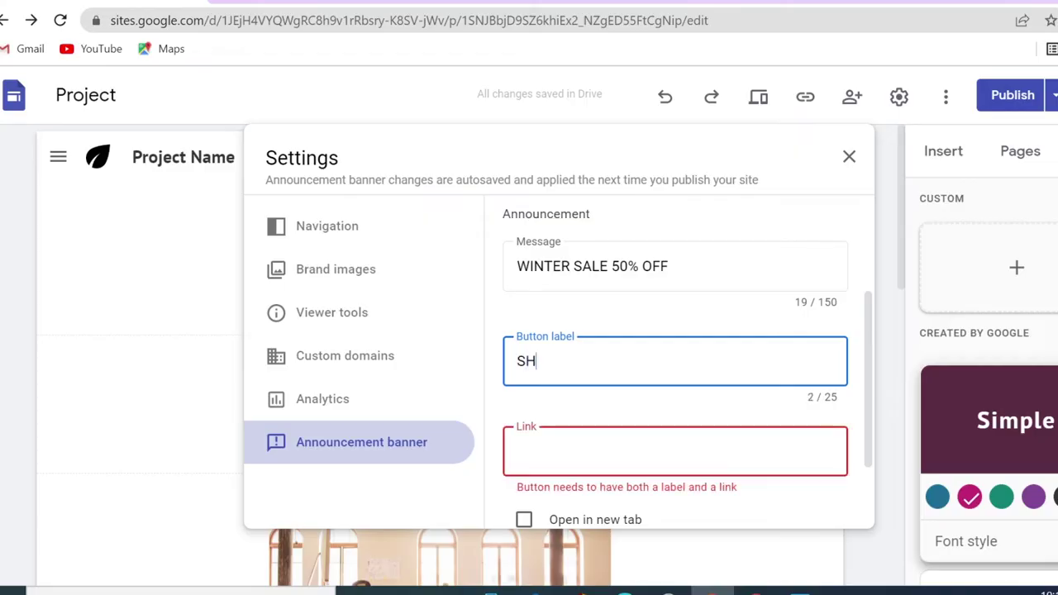
{"action": "type", "text": "O NOW"}
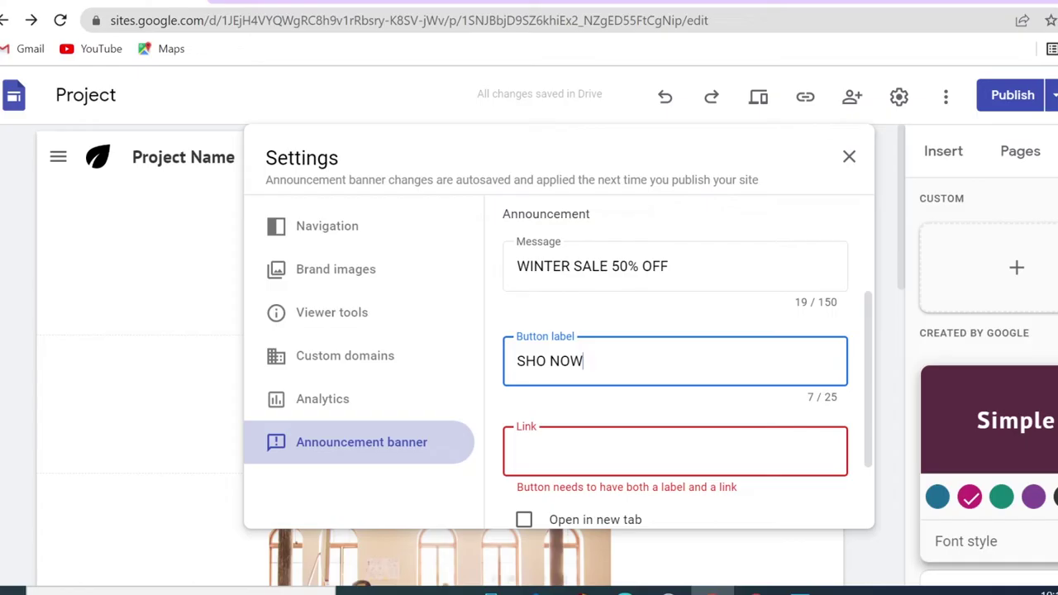
{"action": "left_click", "coordinate": [675, 450]}
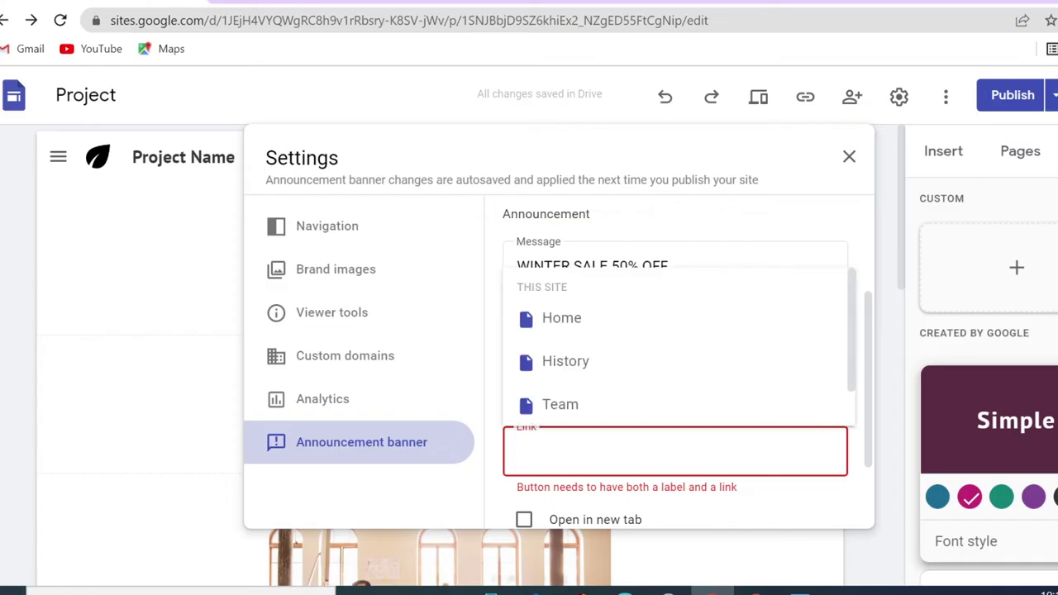
{"action": "left_click", "coordinate": [562, 397]}
{"action": "scroll", "coordinate": [784, 432], "scroll_direction": "down", "scroll_amount": 2}
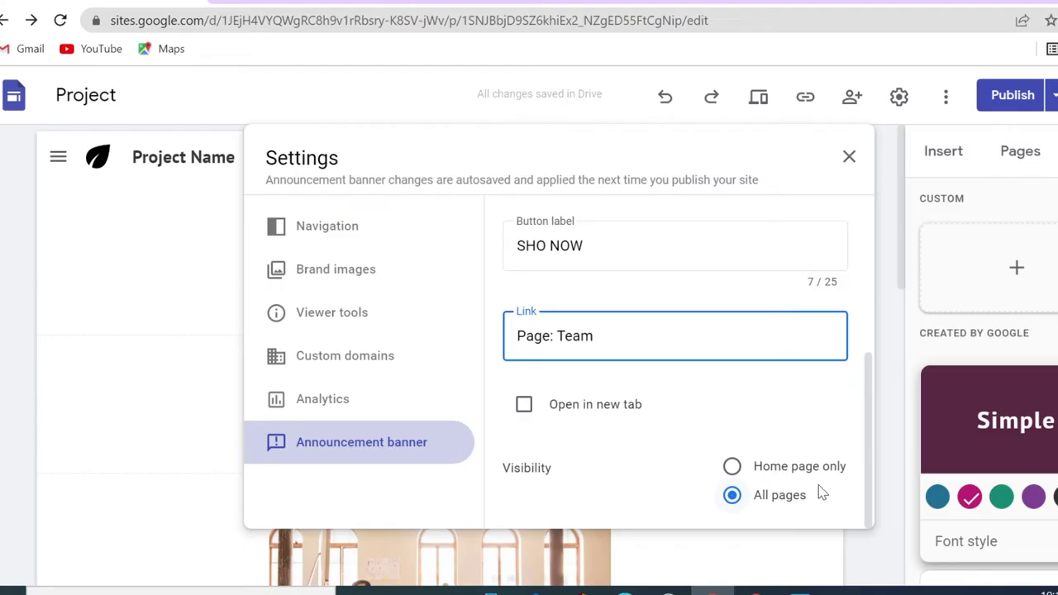
{"action": "left_click", "coordinate": [847, 158]}
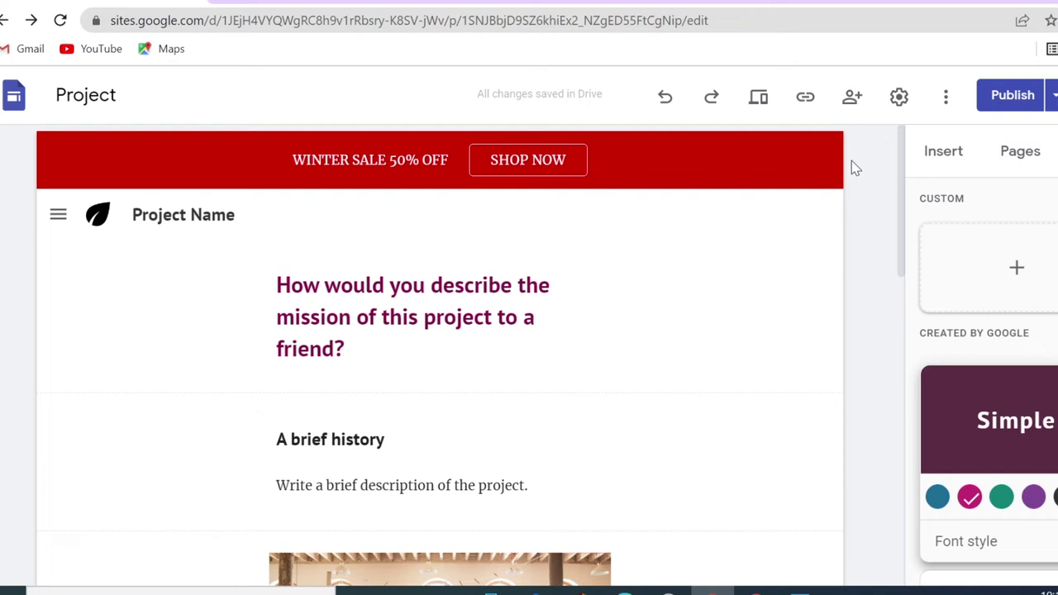
{"action": "left_click", "coordinate": [1034, 163]}
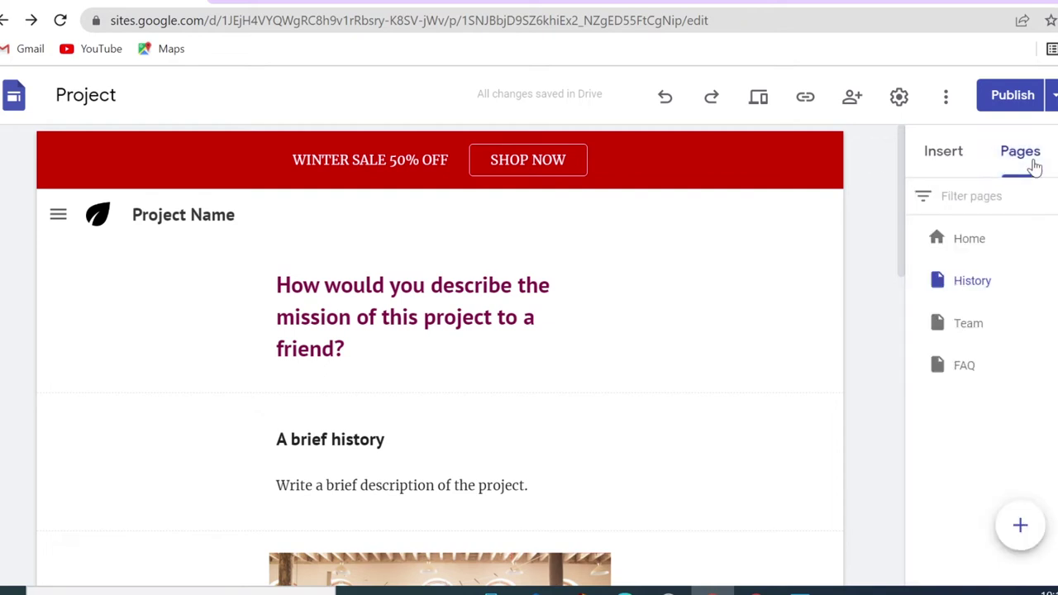
{"action": "mouse_move", "coordinate": [1019, 529]}
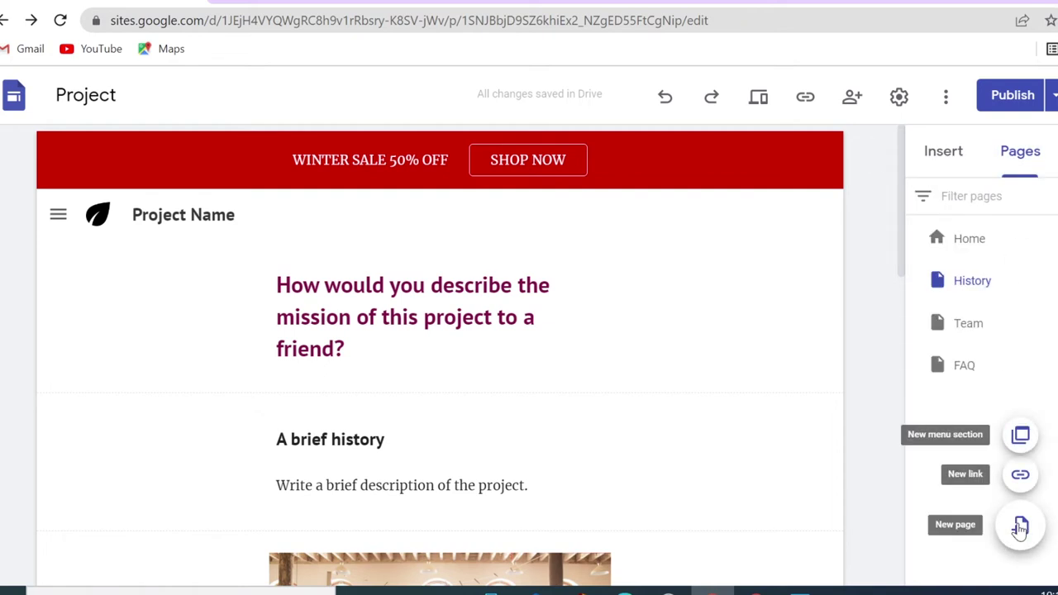
{"action": "left_click", "coordinate": [1022, 477]}
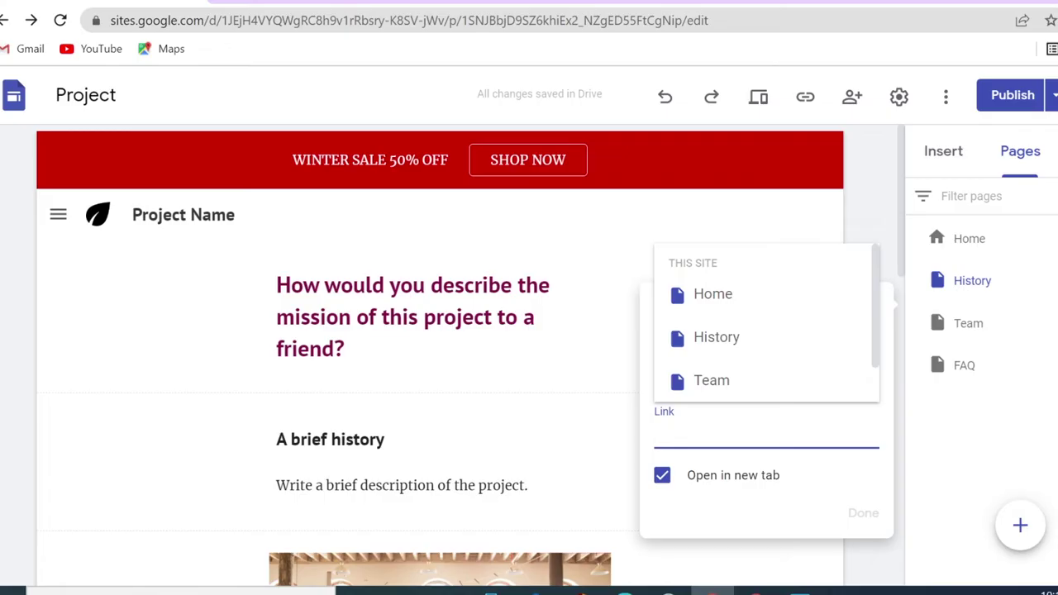
{"action": "right_click", "coordinate": [688, 438]}
{"action": "left_click", "coordinate": [688, 438]}
{"action": "right_click", "coordinate": [688, 438]}
{"action": "left_click", "coordinate": [728, 296]}
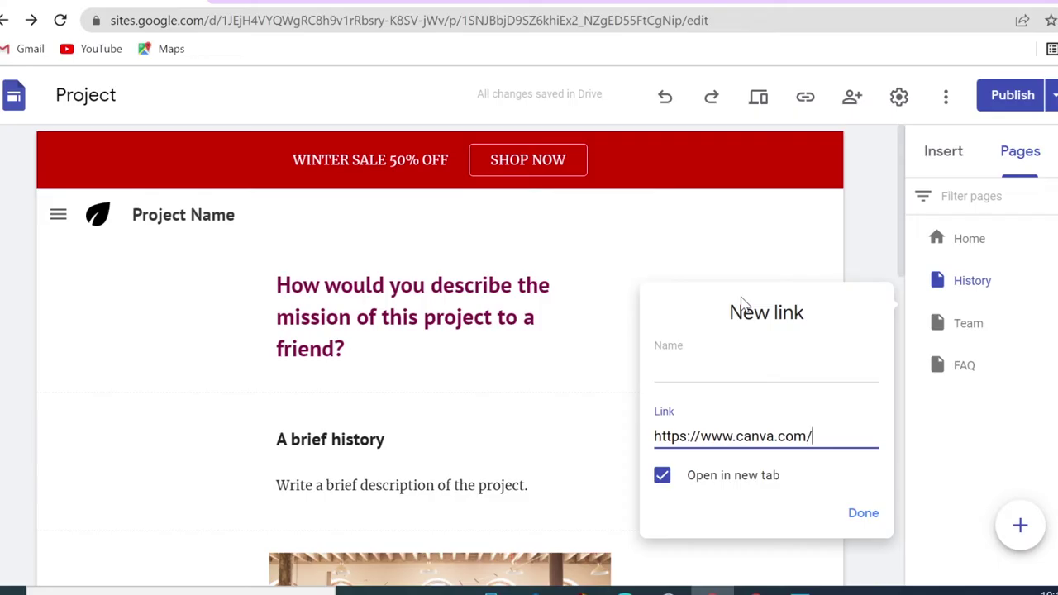
{"action": "left_click", "coordinate": [766, 368]}
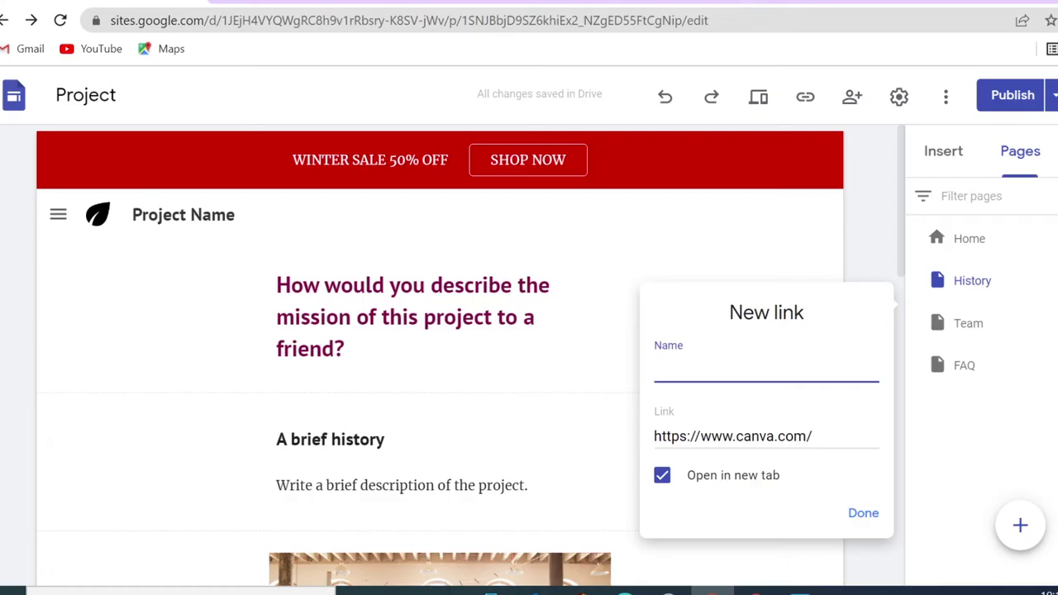
{"action": "type", "text": "DESIGN"}
{"action": "left_click", "coordinate": [863, 514]}
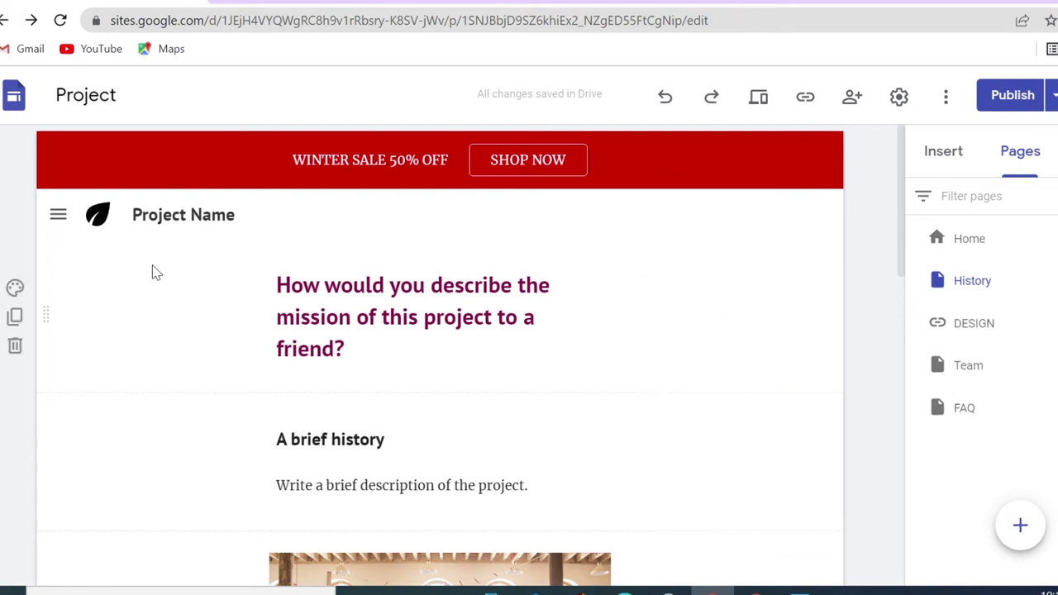
- Check the DESIGN entry in the site's navigation menu, and follow its link on the live site
{"action": "left_click", "coordinate": [58, 215]}
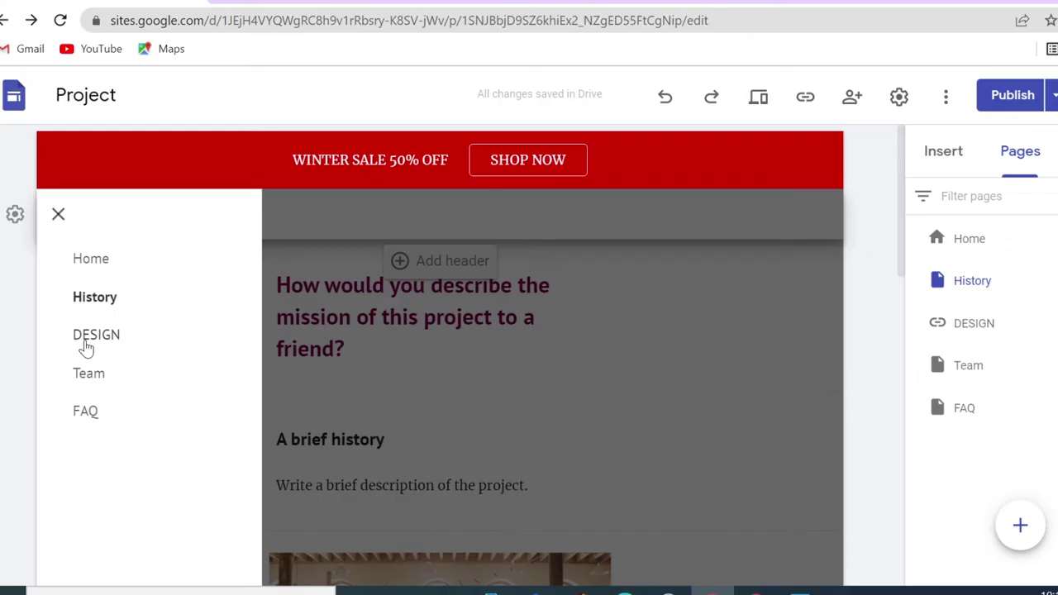
{"action": "left_click", "coordinate": [673, 568]}
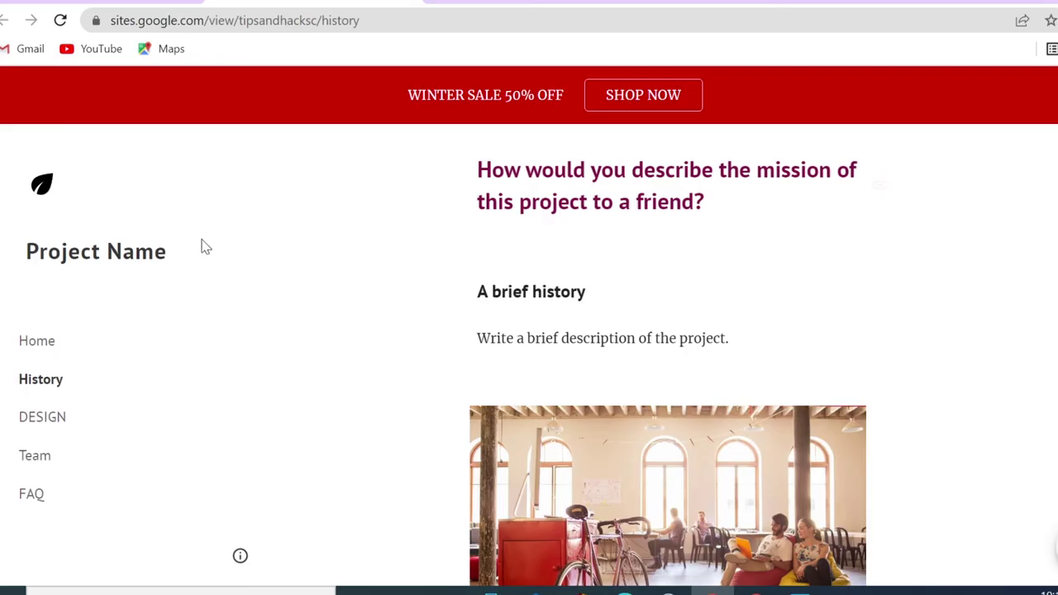
{"action": "left_click", "coordinate": [48, 420]}
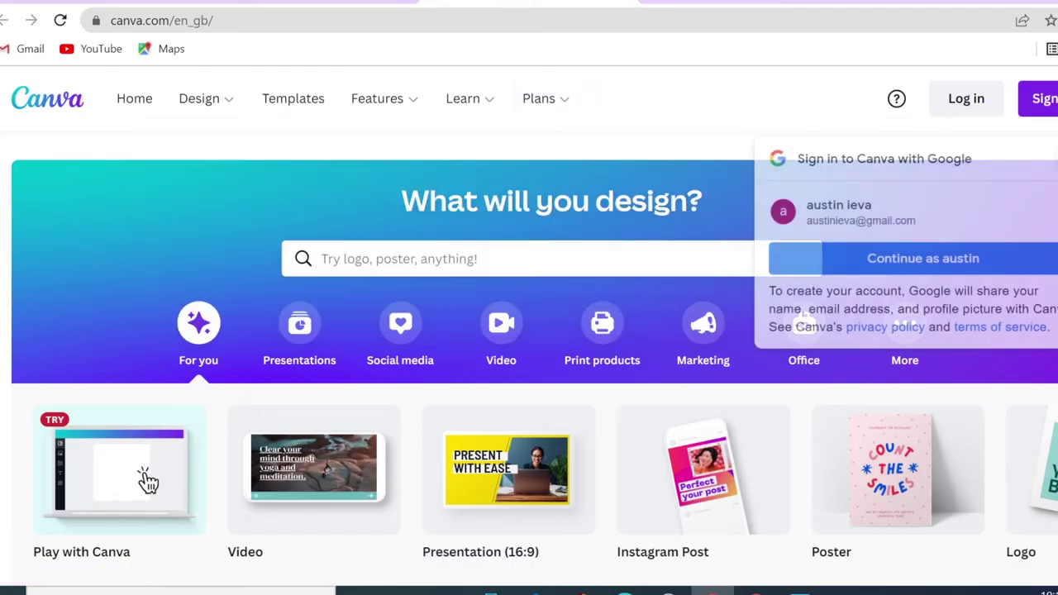
- Look through the opened Canva home page, including its templates, team features and plans
{"action": "scroll", "coordinate": [529, 359], "scroll_direction": "down", "scroll_amount": 3}
{"action": "scroll", "coordinate": [147, 302], "scroll_direction": "down", "scroll_amount": 12}
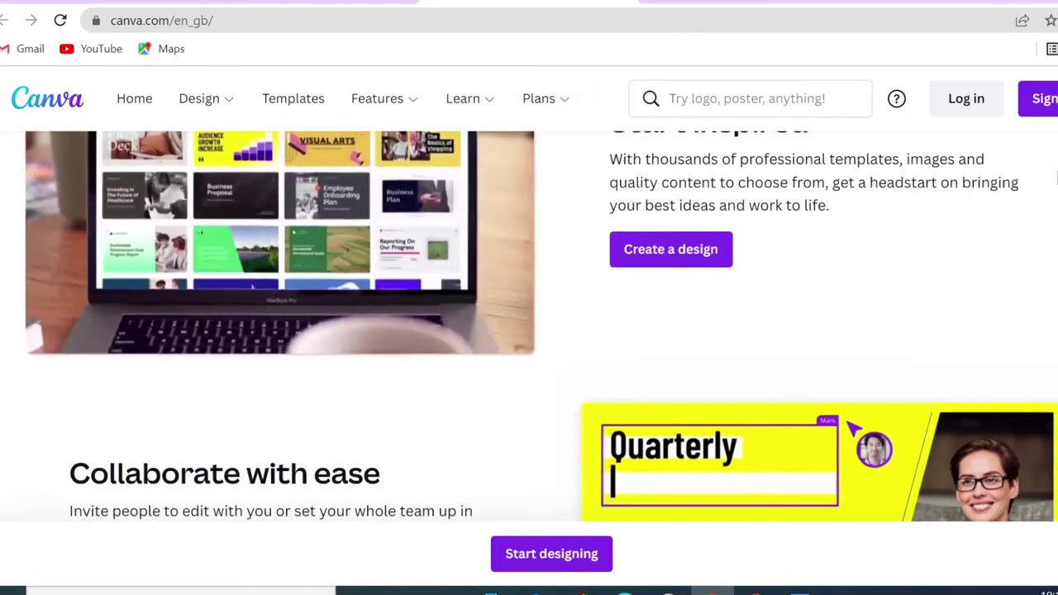
{"action": "scroll", "coordinate": [1056, 176], "scroll_direction": "down", "scroll_amount": 7}
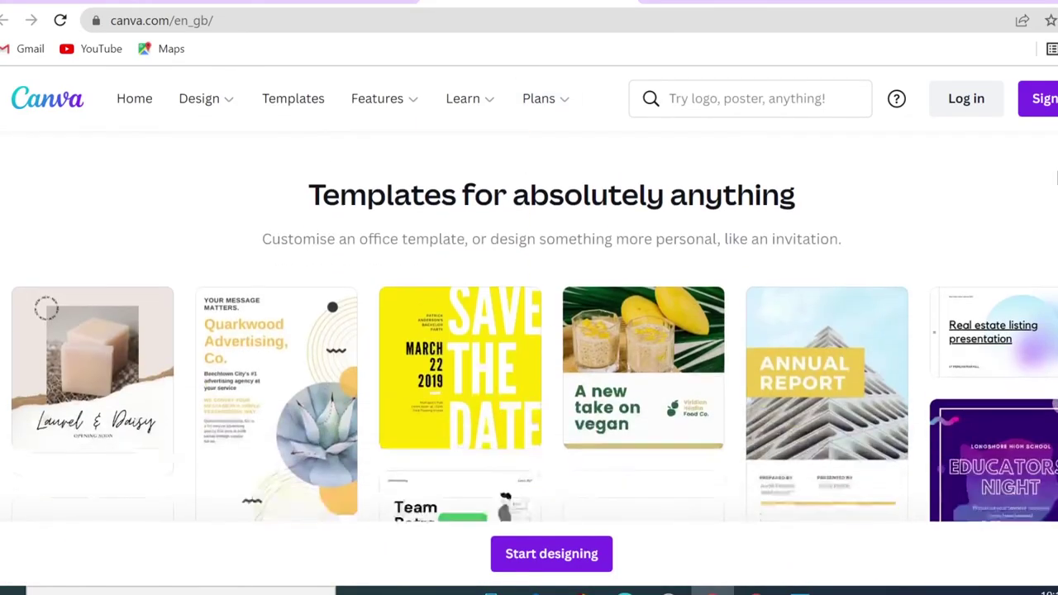
{"action": "scroll", "coordinate": [1056, 176], "scroll_direction": "down", "scroll_amount": 1}
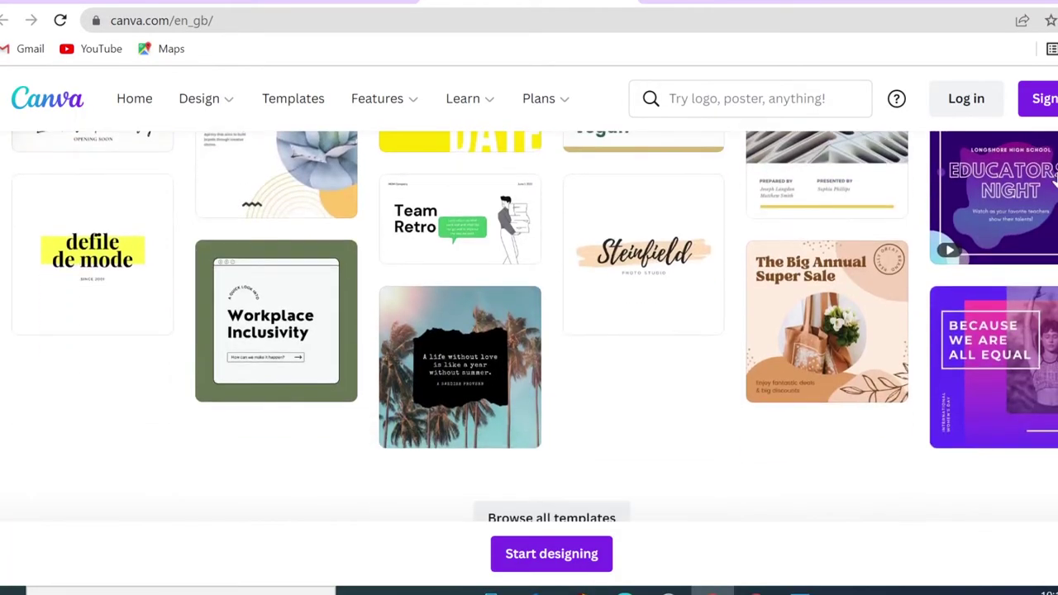
{"action": "scroll", "coordinate": [1055, 182], "scroll_direction": "down", "scroll_amount": 2}
{"action": "scroll", "coordinate": [1056, 182], "scroll_direction": "down", "scroll_amount": 10}
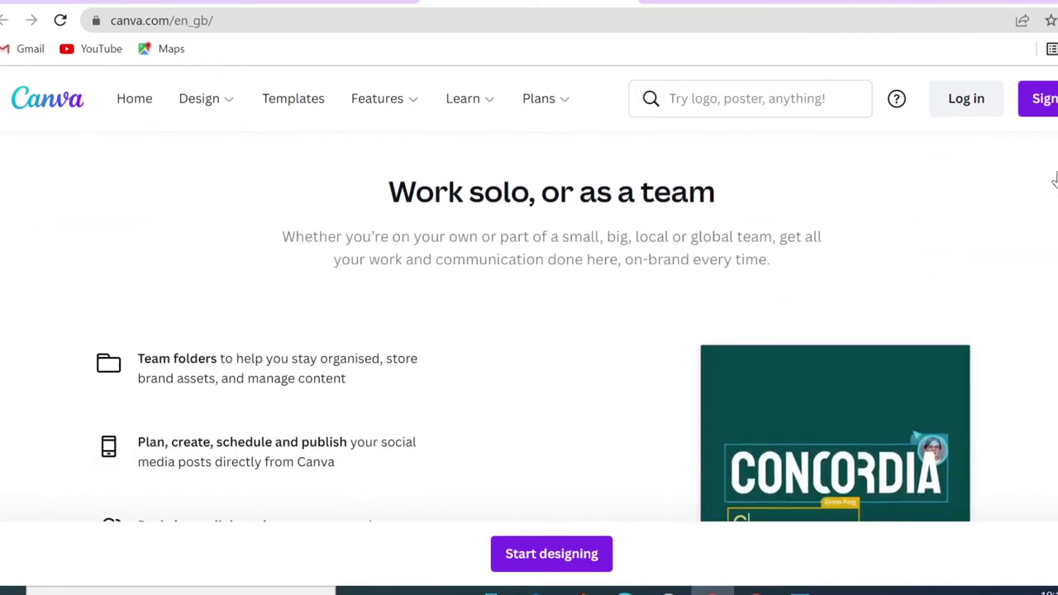
{"action": "scroll", "coordinate": [1056, 180], "scroll_direction": "down", "scroll_amount": 8}
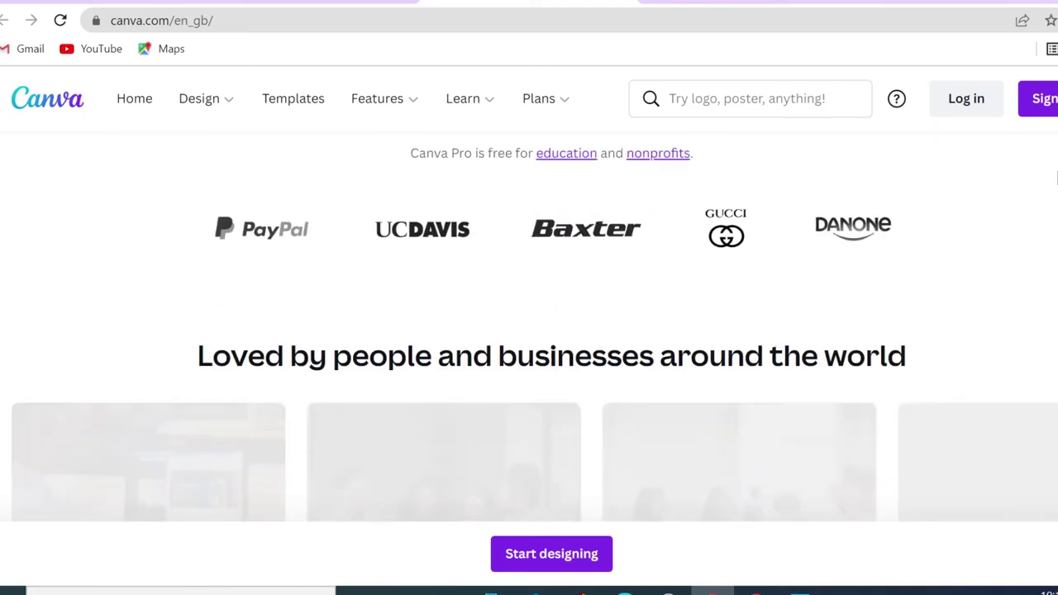
{"action": "scroll", "coordinate": [1056, 177], "scroll_direction": "down", "scroll_amount": 2}
{"action": "scroll", "coordinate": [1056, 177], "scroll_direction": "up", "scroll_amount": 5}
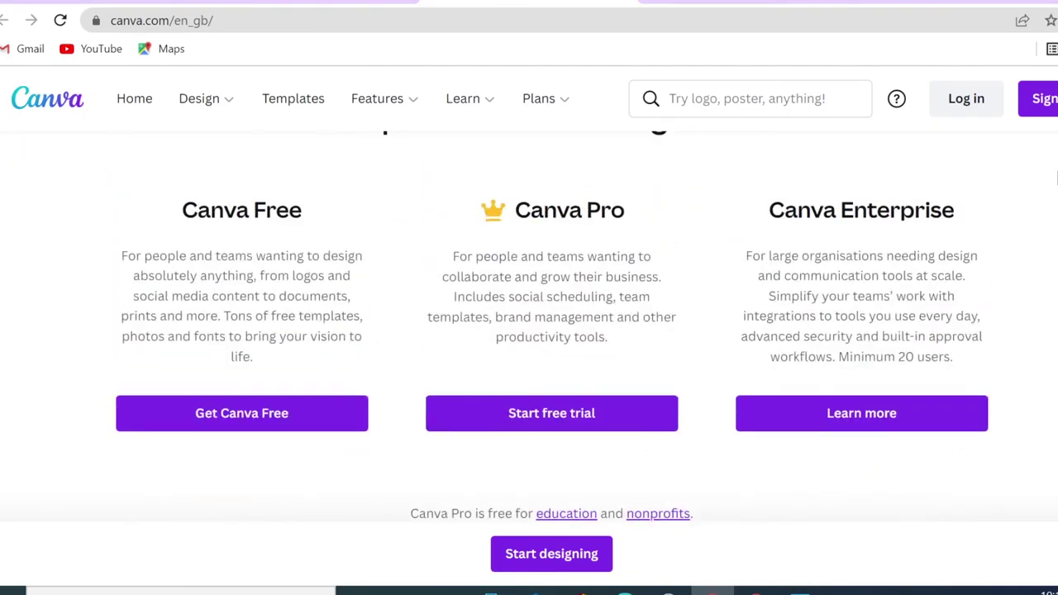
- Return to the Google Sites editor and preview the History page in the large screen layout down to its recent accomplishments
{"action": "scroll", "coordinate": [1056, 178], "scroll_direction": "up", "scroll_amount": 1}
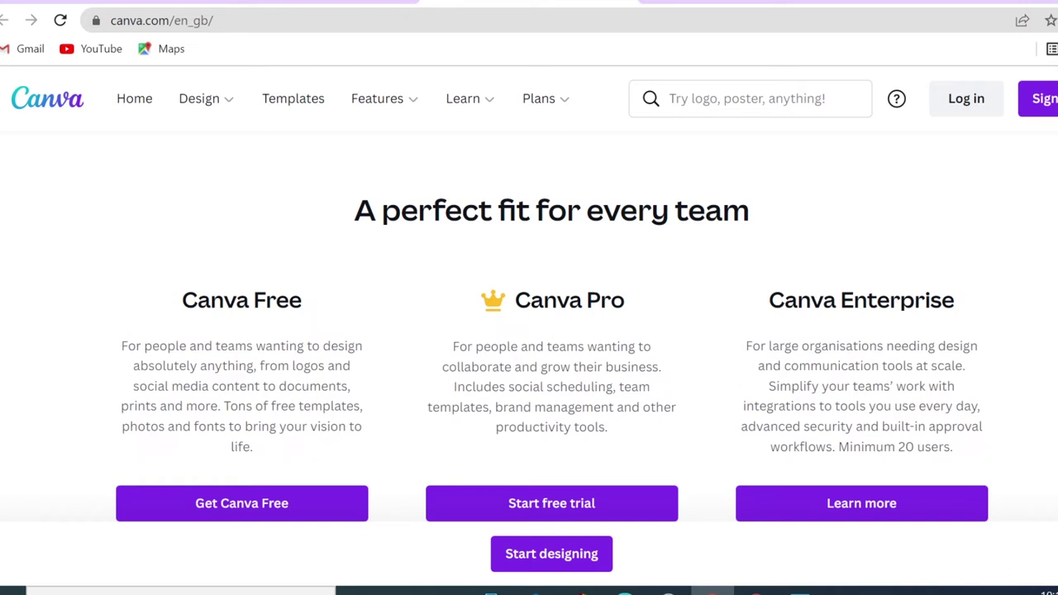
{"action": "left_click", "coordinate": [107, 2]}
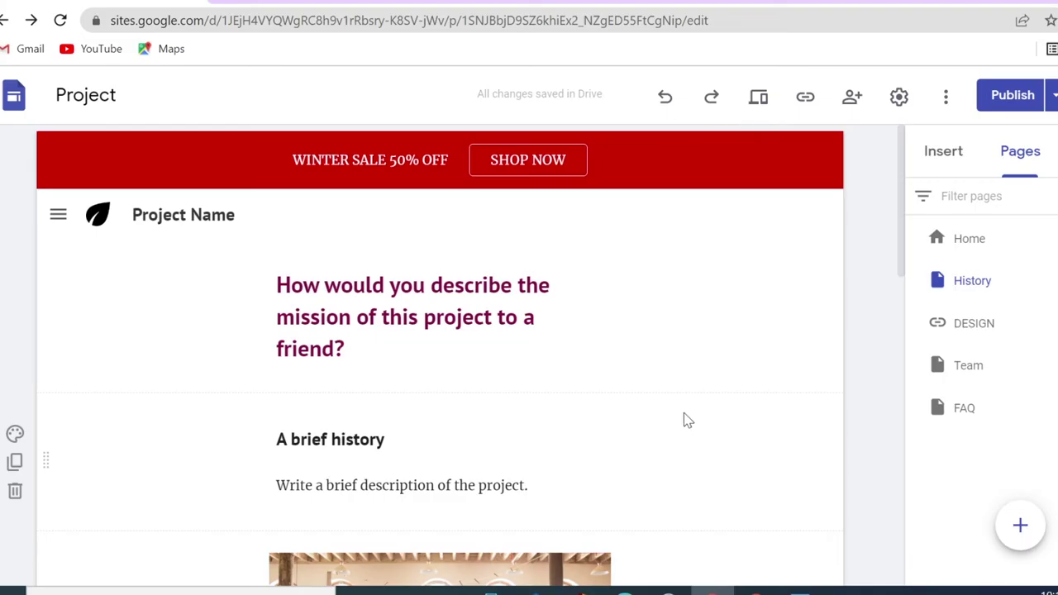
{"action": "left_click", "coordinate": [755, 110]}
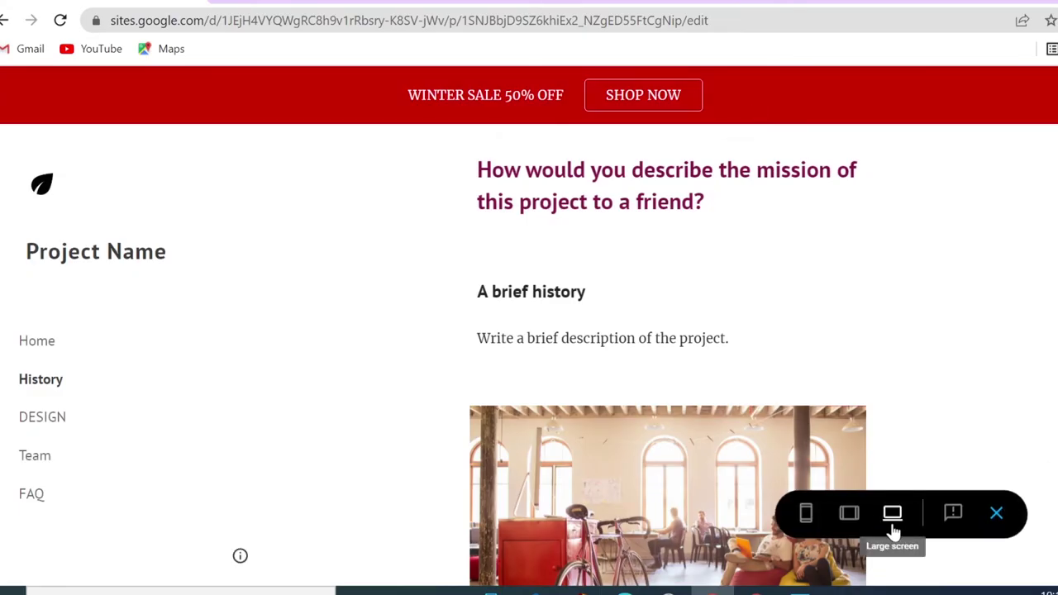
{"action": "scroll", "coordinate": [1002, 360], "scroll_direction": "down", "scroll_amount": 5}
{"action": "scroll", "coordinate": [1004, 360], "scroll_direction": "down", "scroll_amount": 2}
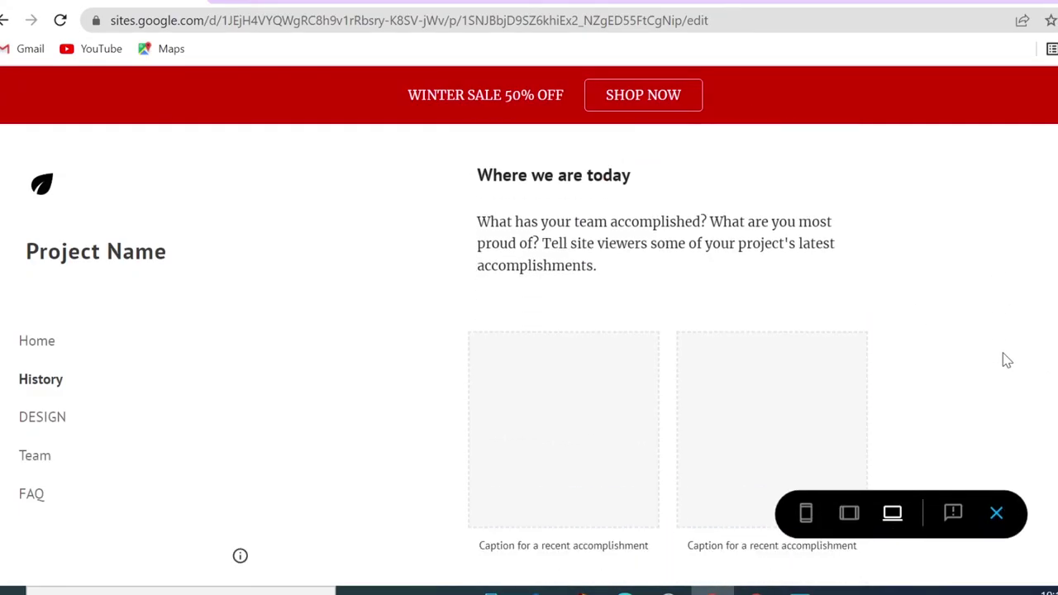
- Preview the History page in the tablet and phone layouts, look through the phone version, and exit the preview
{"action": "left_click", "coordinate": [849, 514]}
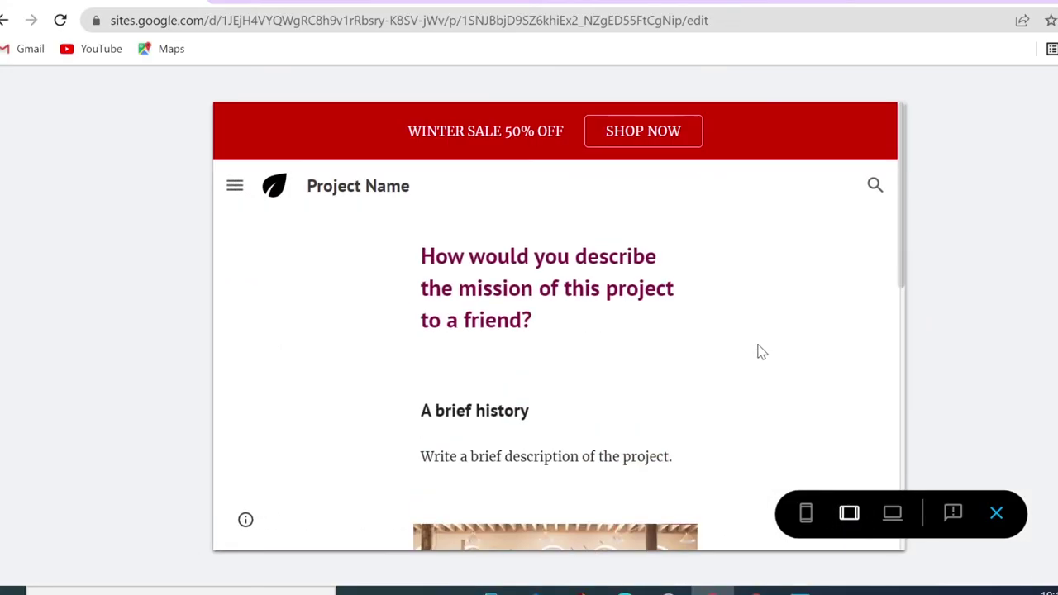
{"action": "left_click", "coordinate": [805, 514]}
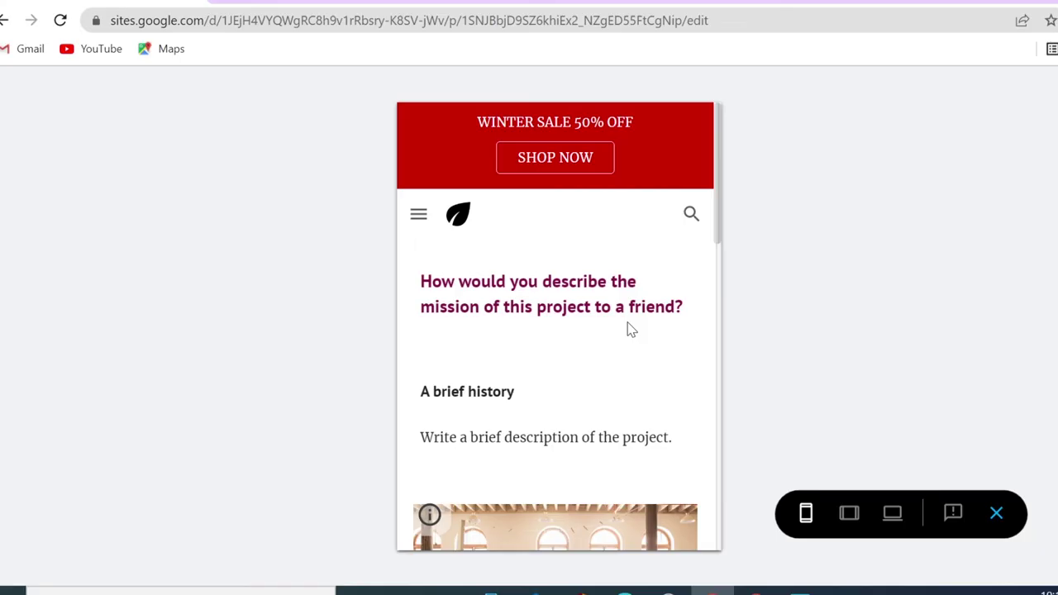
{"action": "scroll", "coordinate": [631, 330], "scroll_direction": "down", "scroll_amount": 10}
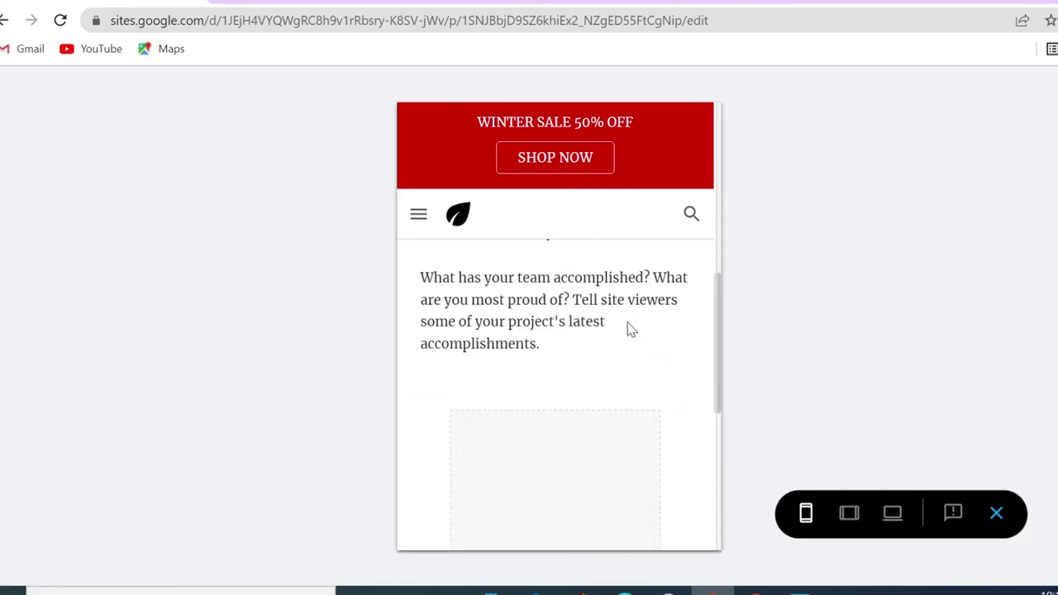
{"action": "scroll", "coordinate": [631, 330], "scroll_direction": "down", "scroll_amount": 5}
{"action": "scroll", "coordinate": [631, 330], "scroll_direction": "up", "scroll_amount": 15}
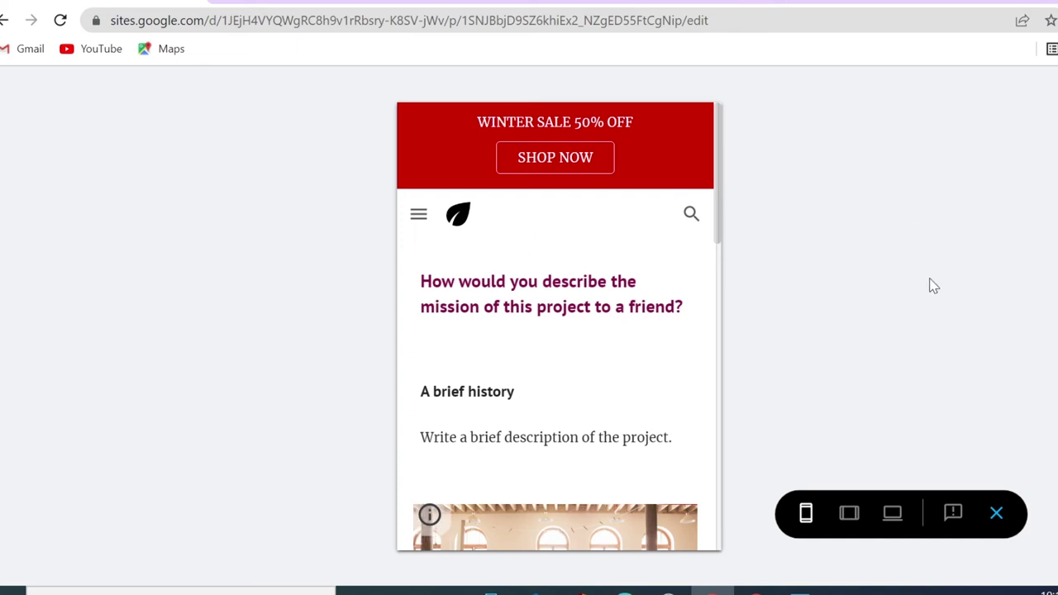
{"action": "left_click", "coordinate": [997, 517]}
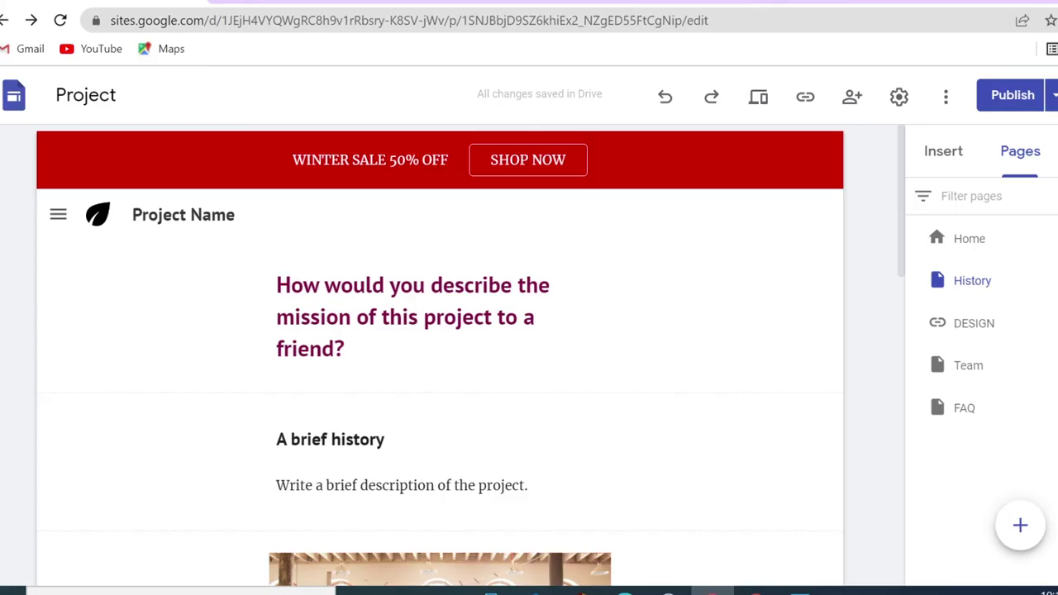
- Look at the site's custom domain setup for a third-party domain as far as the domain entry, and close it
{"action": "left_click", "coordinate": [899, 98]}
{"action": "left_click", "coordinate": [382, 360]}
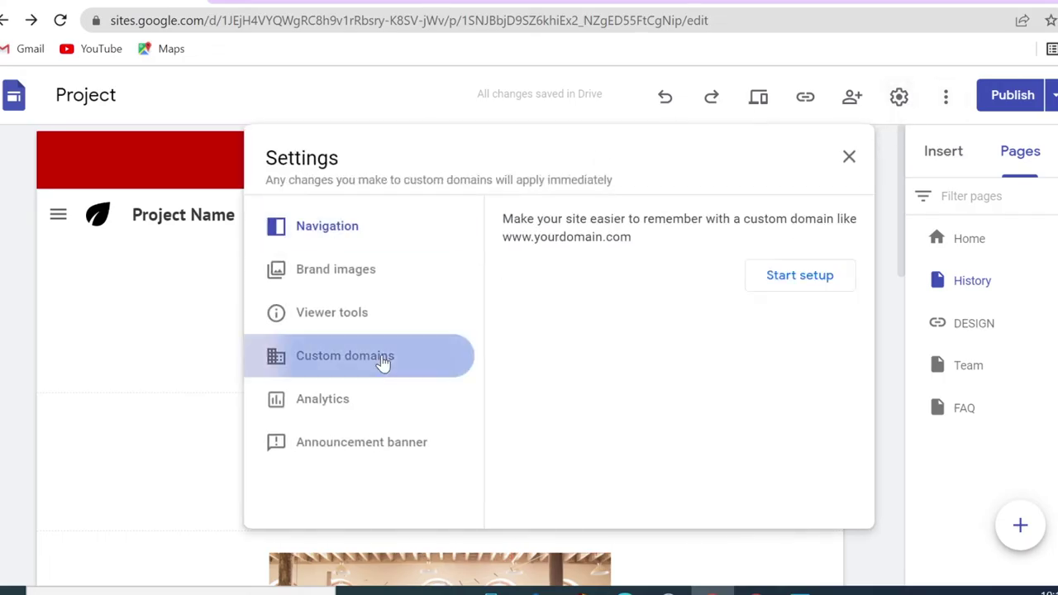
{"action": "left_click", "coordinate": [801, 281]}
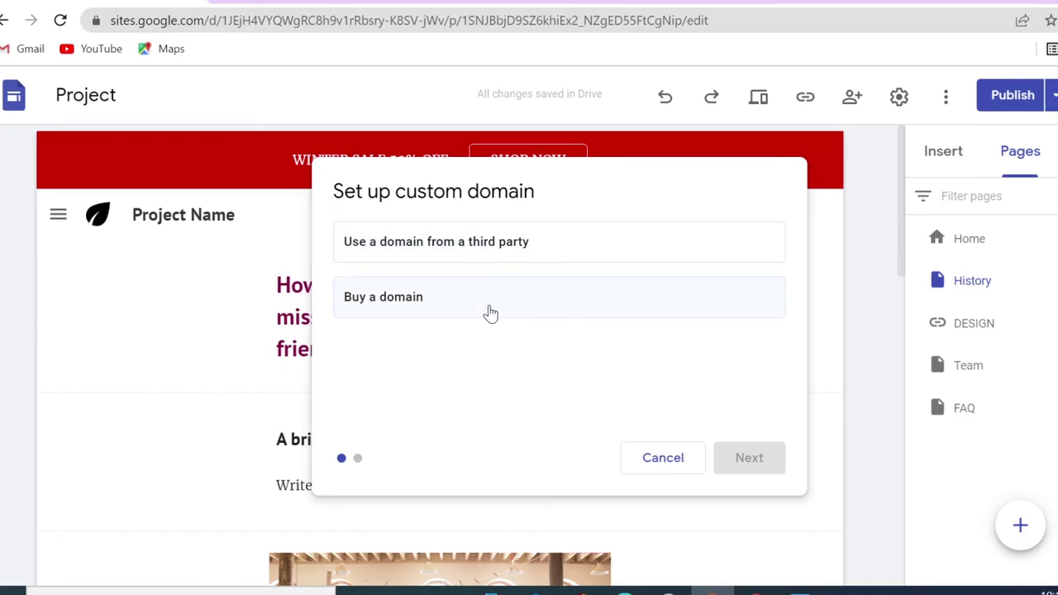
{"action": "left_click", "coordinate": [498, 241]}
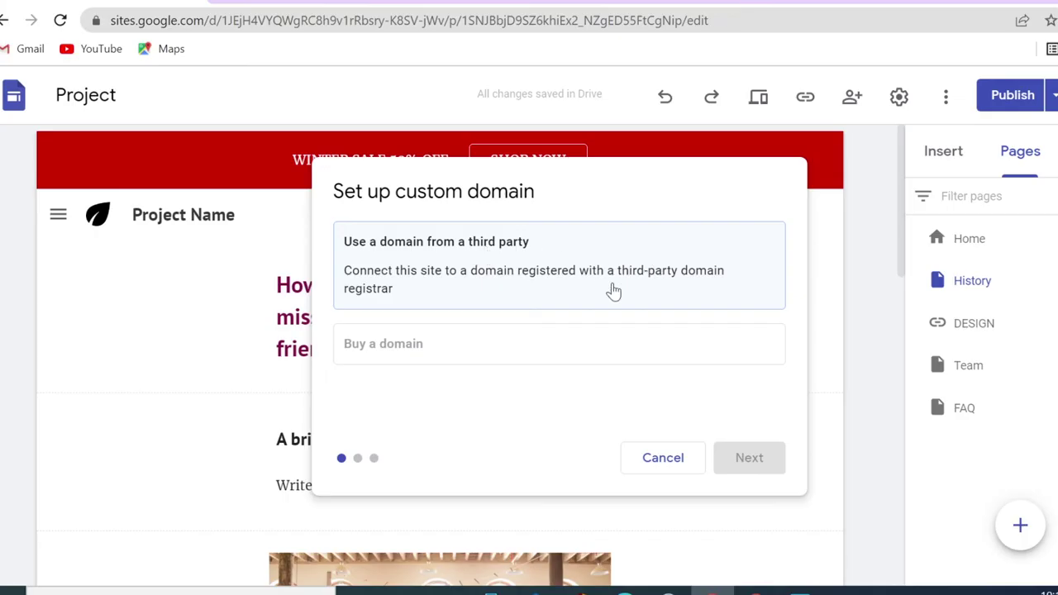
{"action": "left_click", "coordinate": [536, 250]}
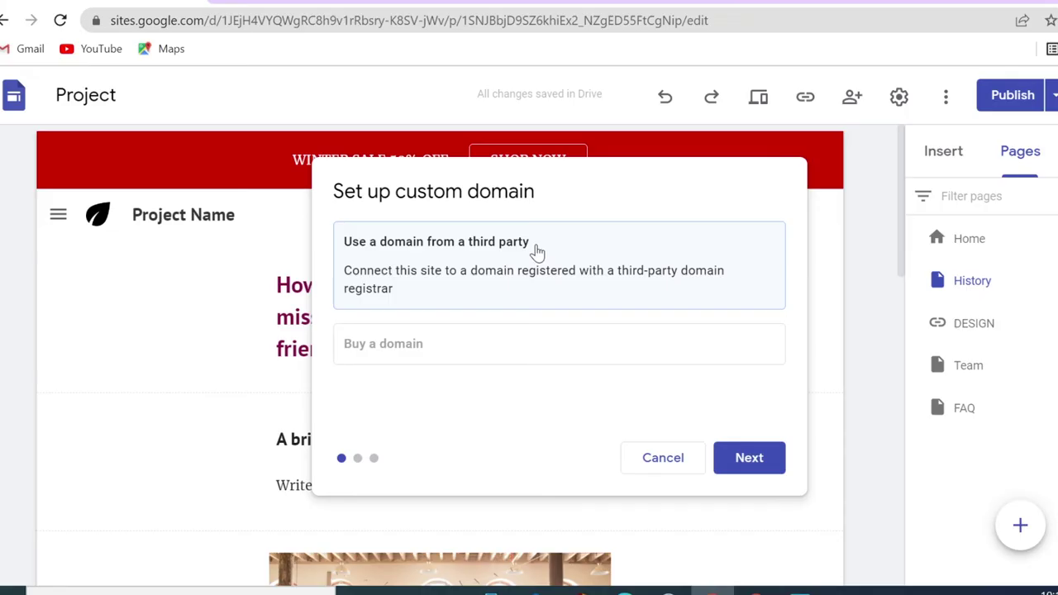
{"action": "left_click", "coordinate": [753, 465]}
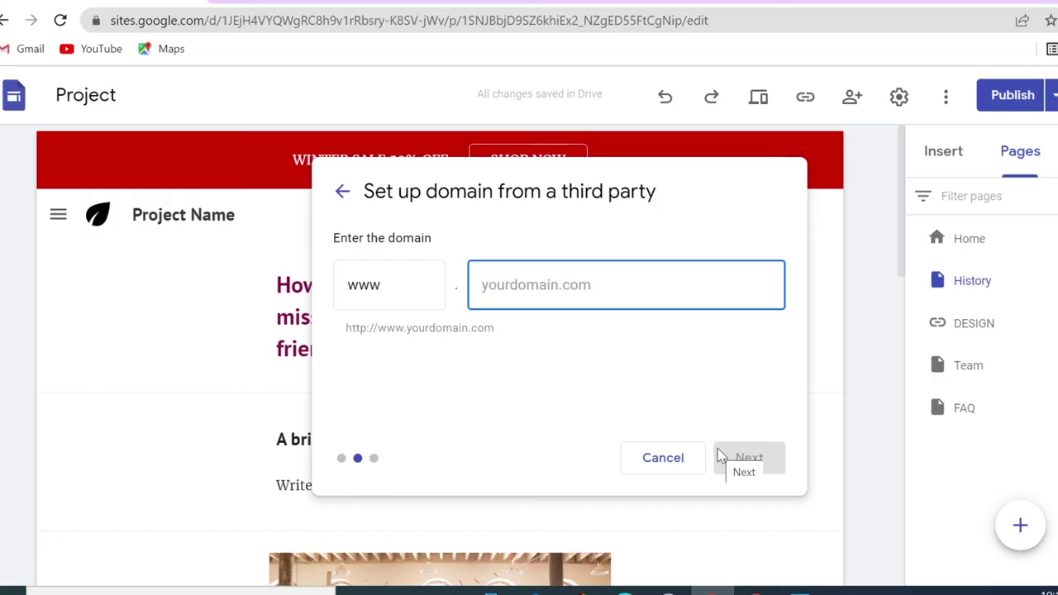
{"action": "left_click", "coordinate": [851, 176]}
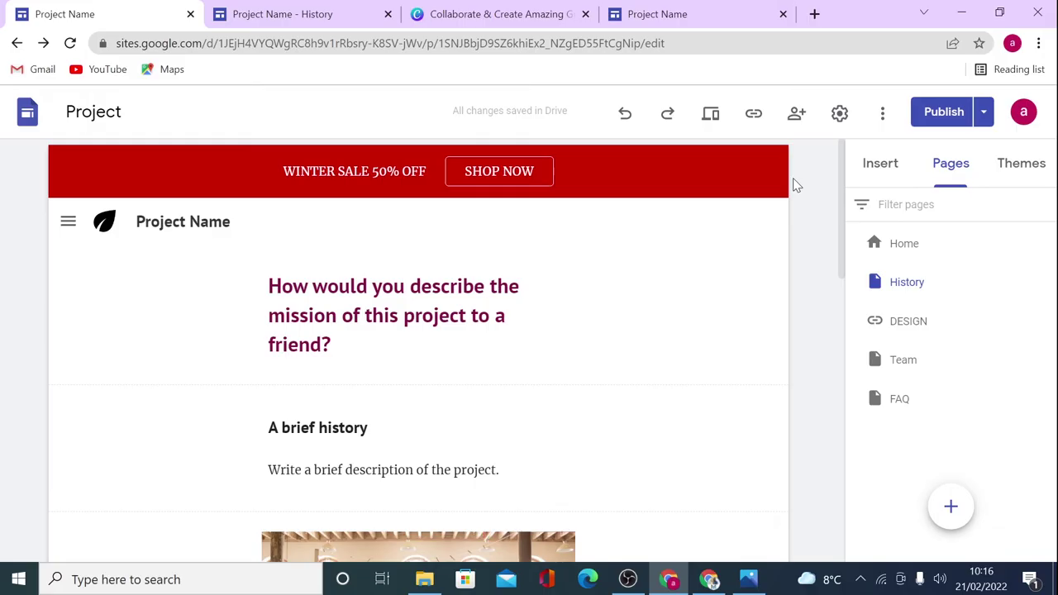
- Show the picture with the code request address full screen in Photos, and switch to the custom HTML code page in the browser
{"action": "left_click", "coordinate": [748, 579]}
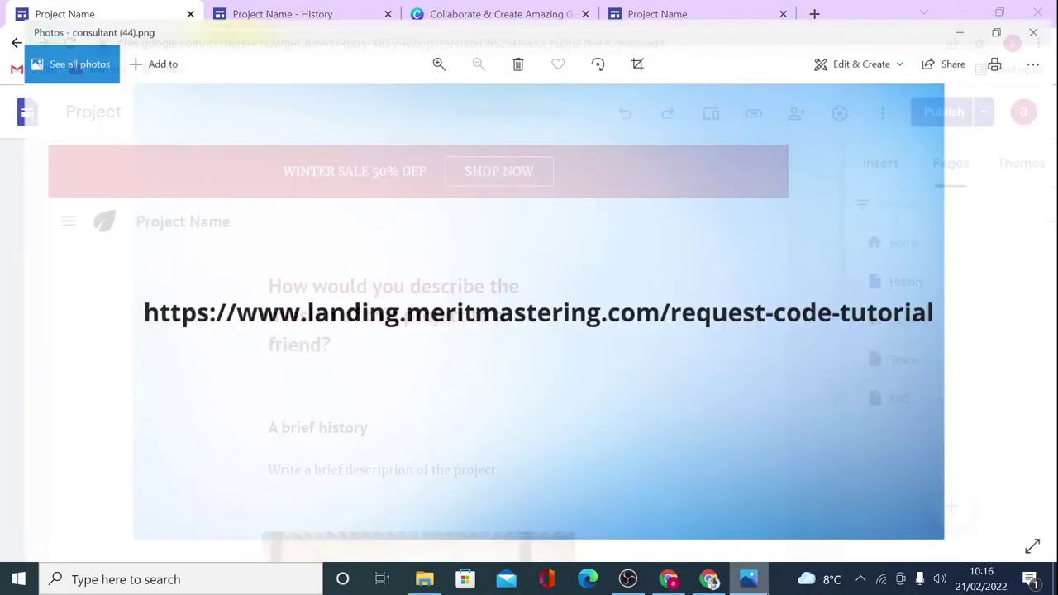
{"action": "left_click", "coordinate": [1036, 543]}
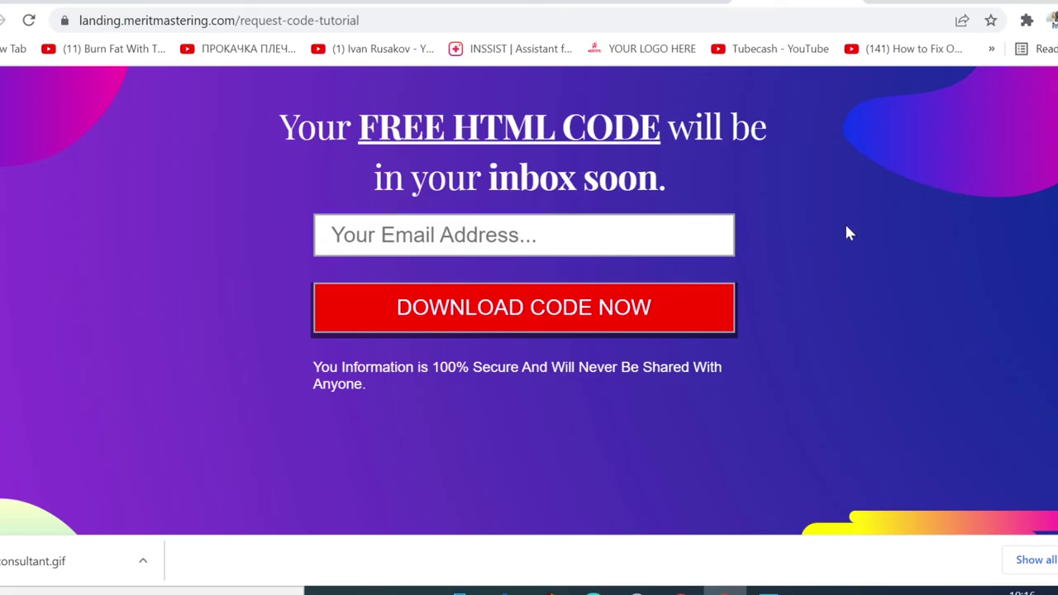
{"action": "left_click", "coordinate": [661, 2]}
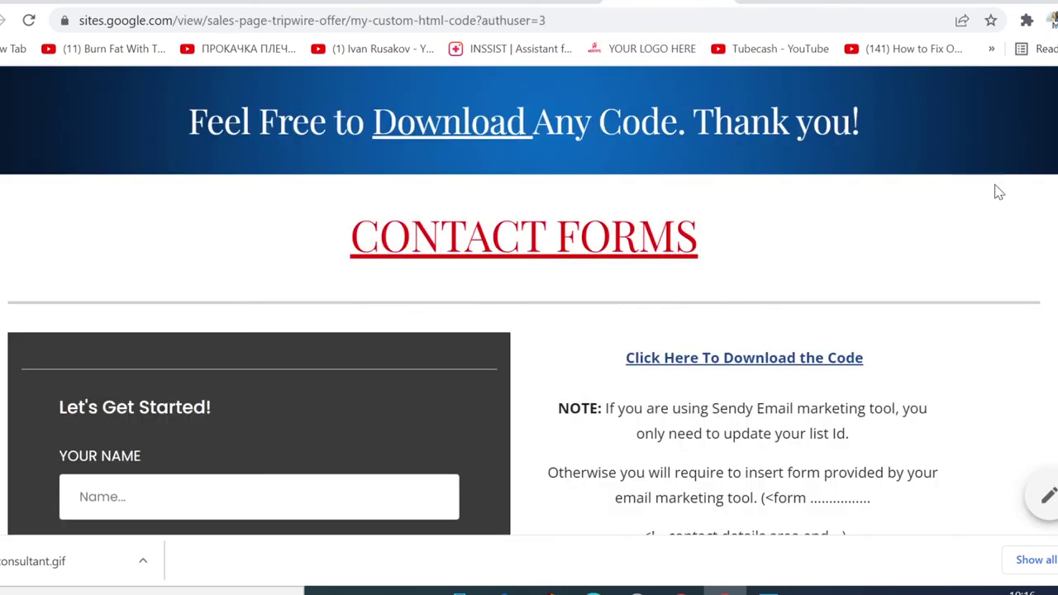
- Look through the downloadable HTML codes, from contact and subscriber forms to buttons, product images and social media icons
{"action": "scroll", "coordinate": [998, 191], "scroll_direction": "down", "scroll_amount": 3}
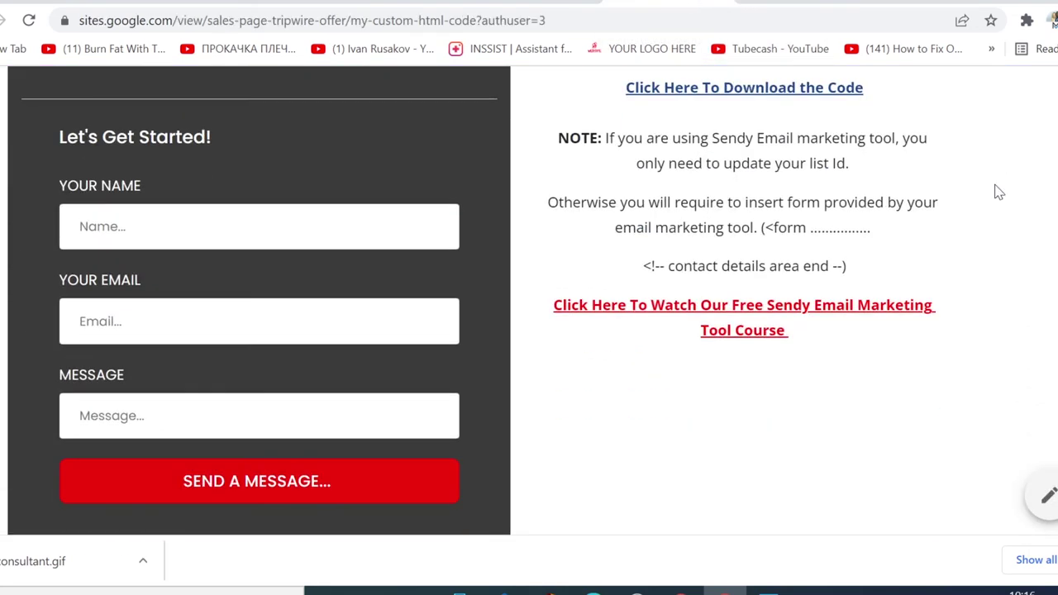
{"action": "scroll", "coordinate": [999, 192], "scroll_direction": "down", "scroll_amount": 1}
{"action": "scroll", "coordinate": [999, 192], "scroll_direction": "down", "scroll_amount": 4}
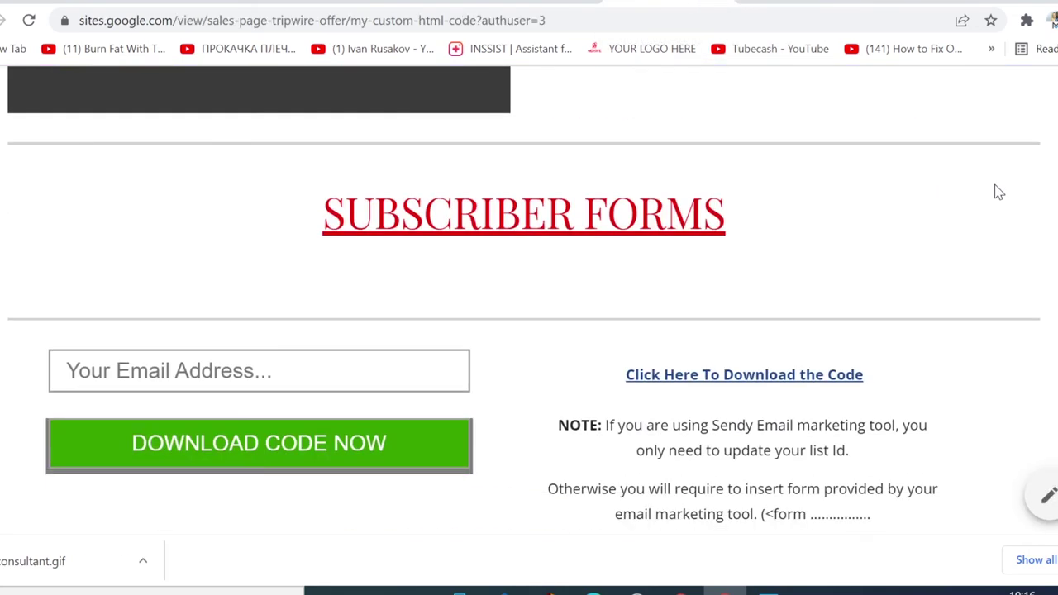
{"action": "scroll", "coordinate": [999, 192], "scroll_direction": "down", "scroll_amount": 7}
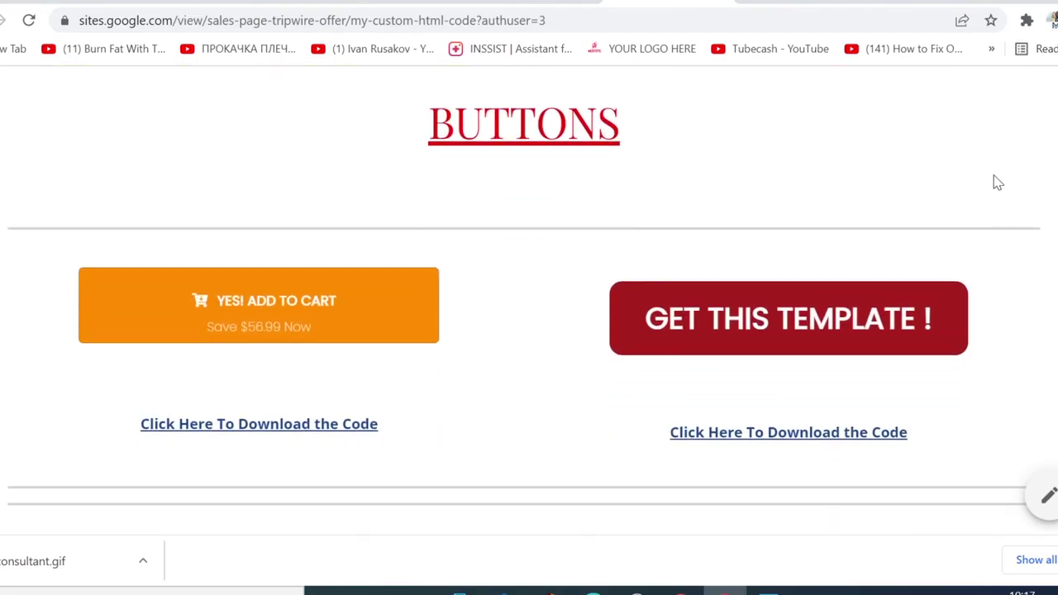
{"action": "scroll", "coordinate": [587, 375], "scroll_direction": "down", "scroll_amount": 5}
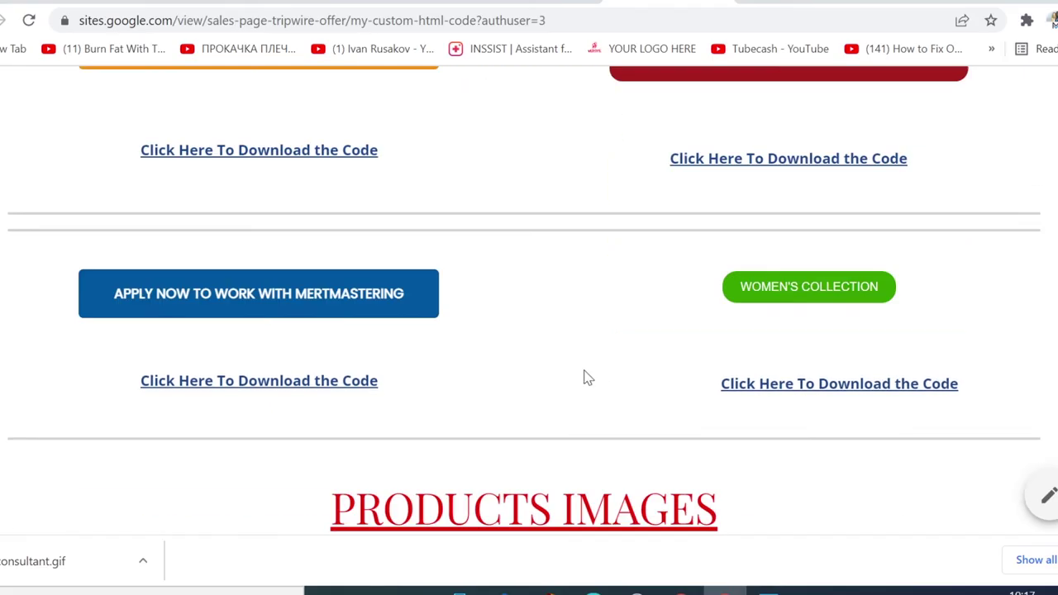
{"action": "scroll", "coordinate": [587, 375], "scroll_direction": "down", "scroll_amount": 5}
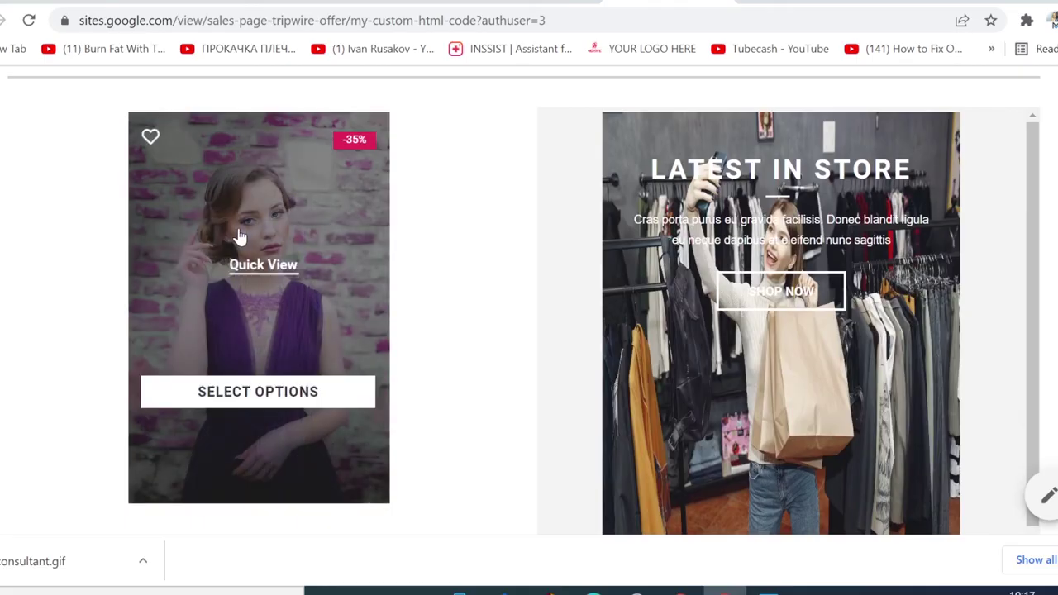
{"action": "scroll", "coordinate": [861, 266], "scroll_direction": "down", "scroll_amount": 5}
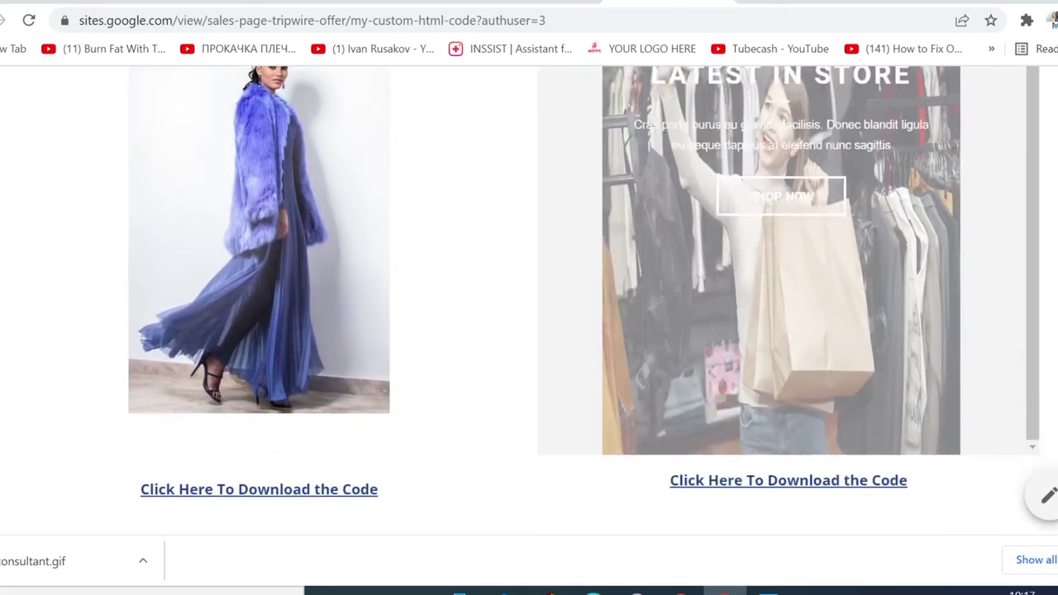
{"action": "scroll", "coordinate": [987, 207], "scroll_direction": "down", "scroll_amount": 9}
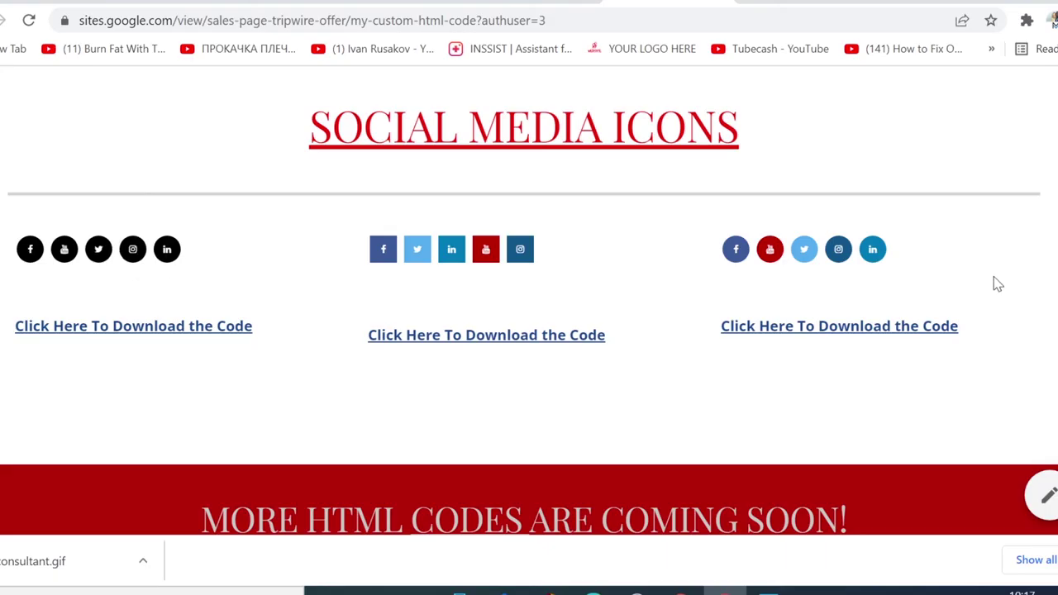
{"action": "scroll", "coordinate": [997, 286], "scroll_direction": "up", "scroll_amount": 5}
{"action": "scroll", "coordinate": [997, 290], "scroll_direction": "up", "scroll_amount": 5}
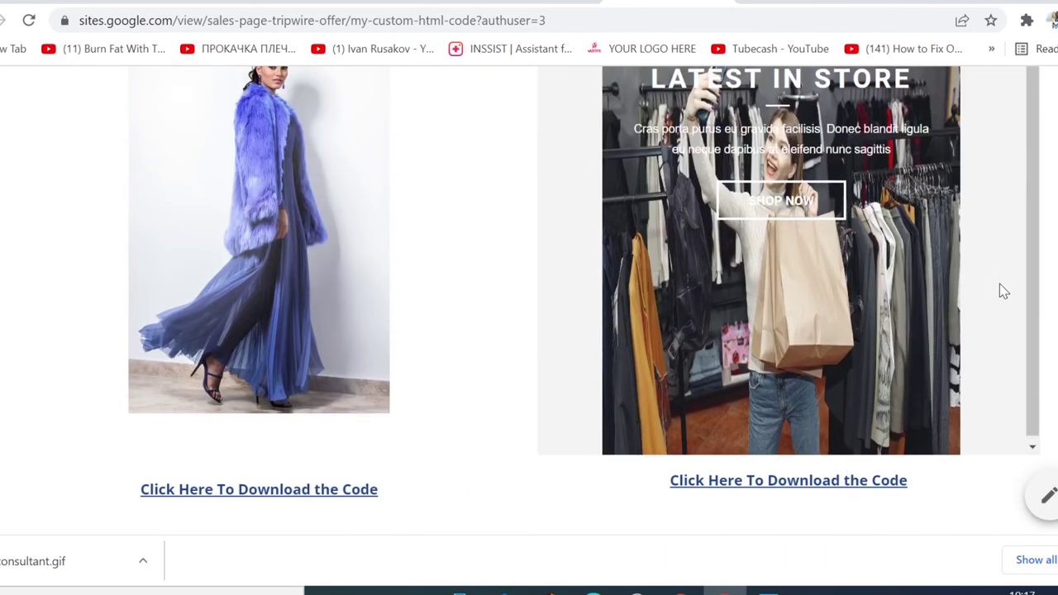